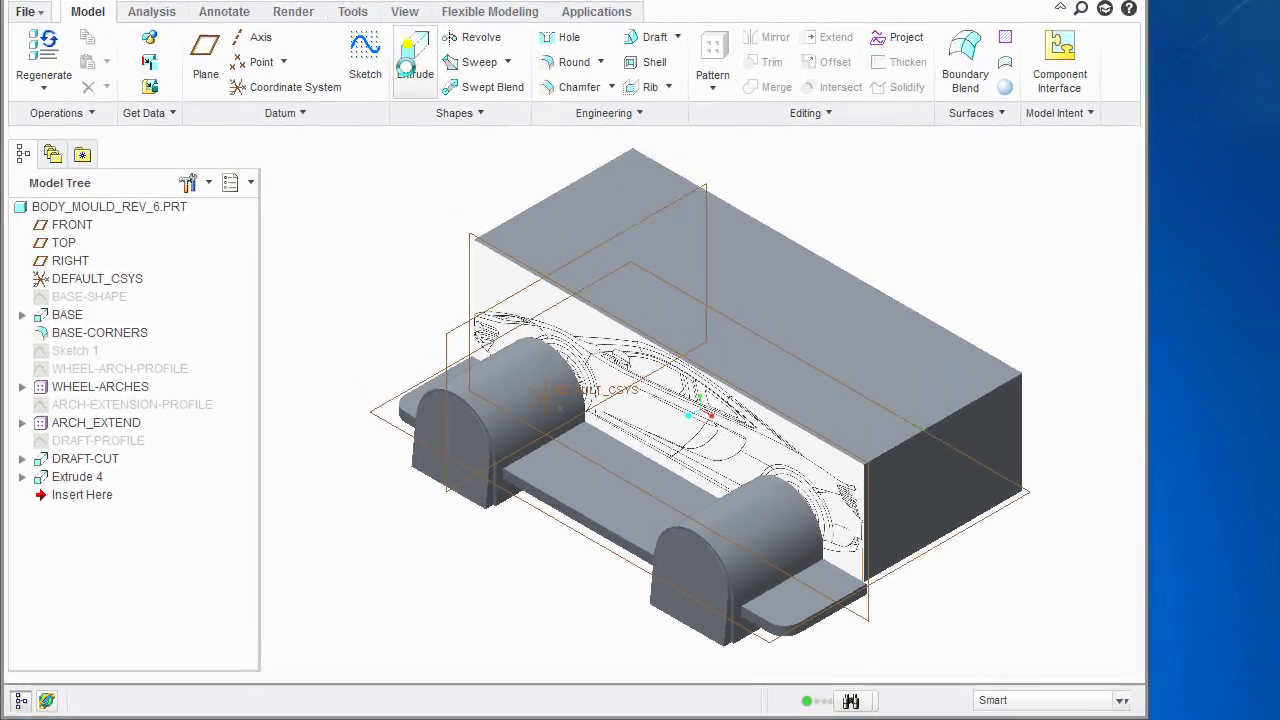
Step: Start an Extrude with a sketch on the FRONT datum plane, using TOP as the top reference, and orient the view parallel to the sketch
left_click(90, 117)
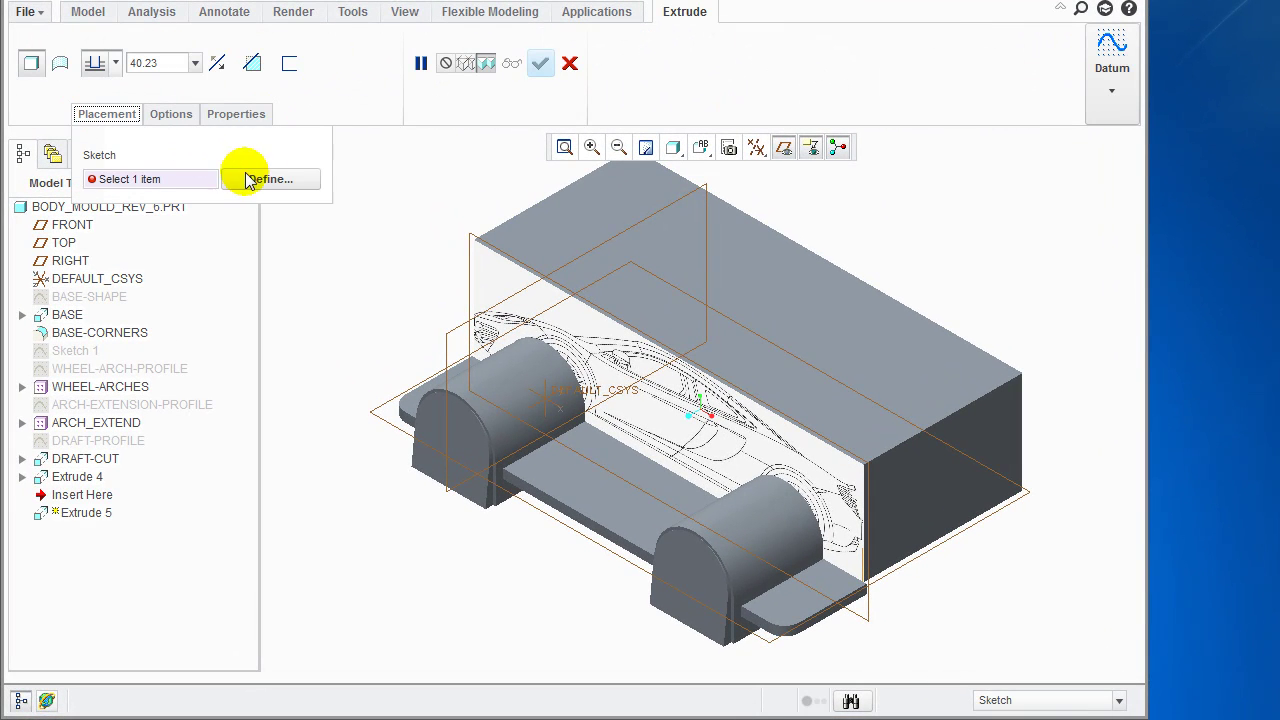
left_click(271, 177)
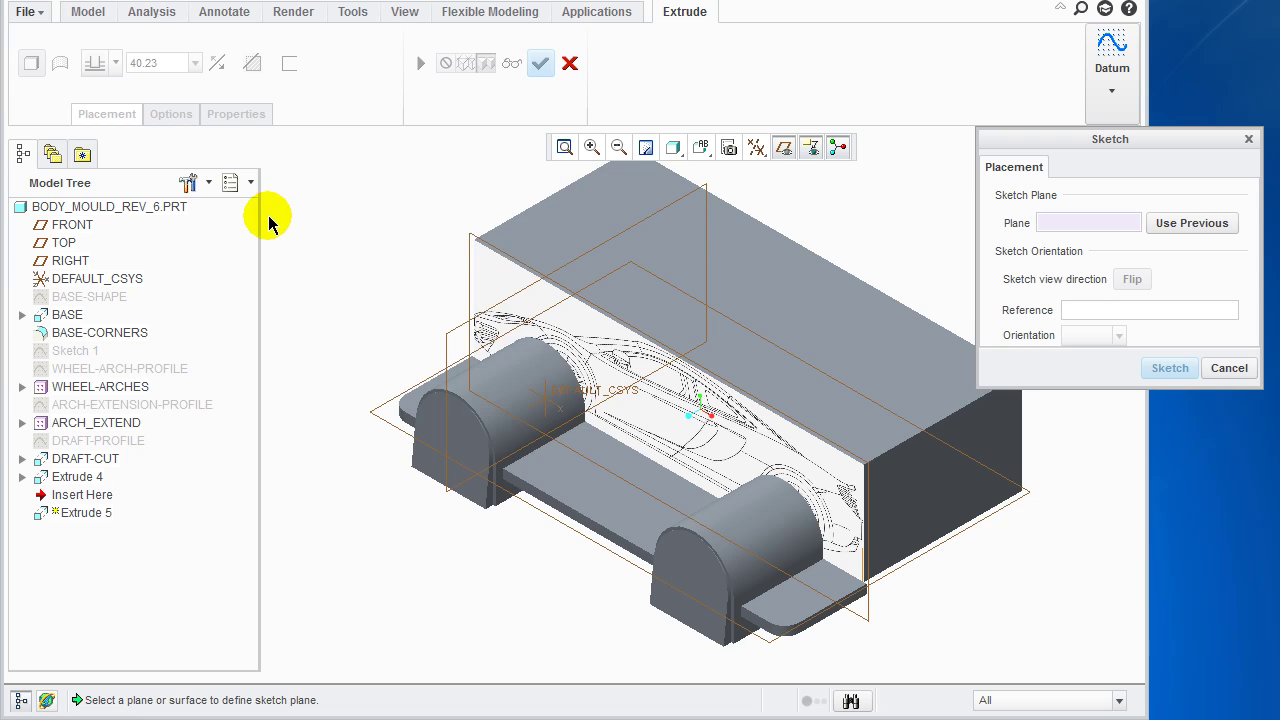
scroll(285, 220, "down", 2)
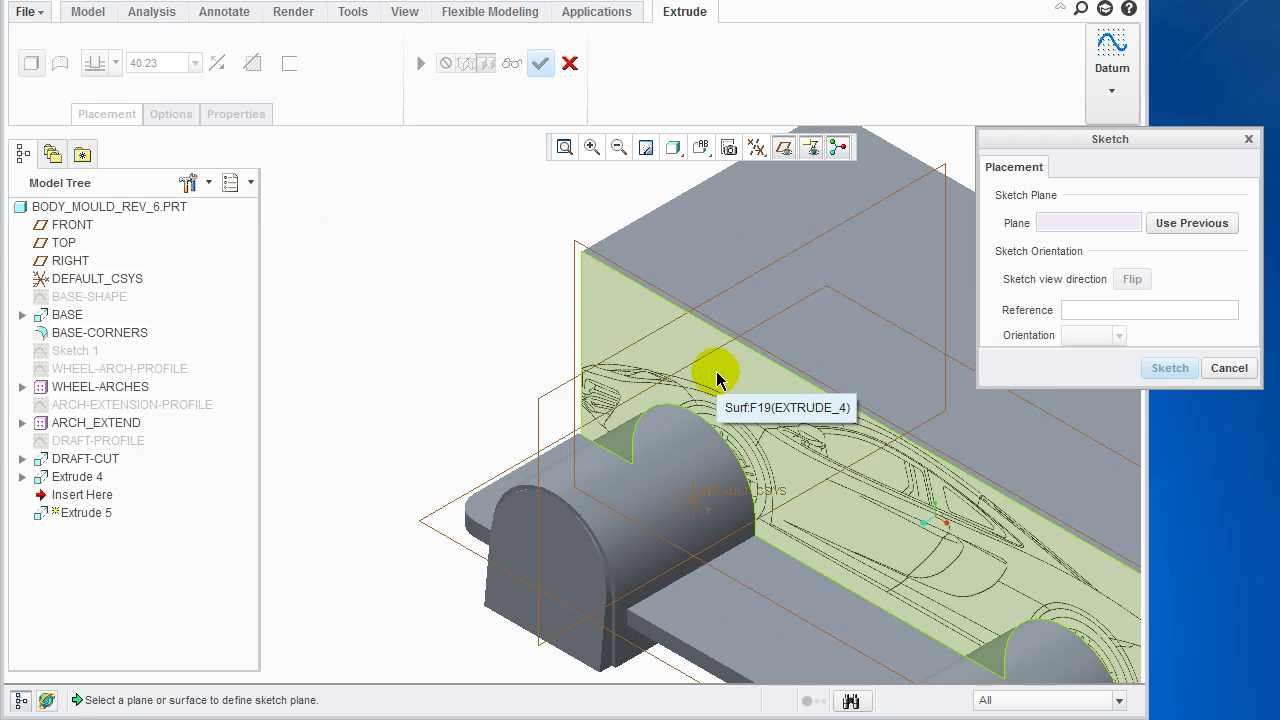
scroll(672, 293, "down", 1)
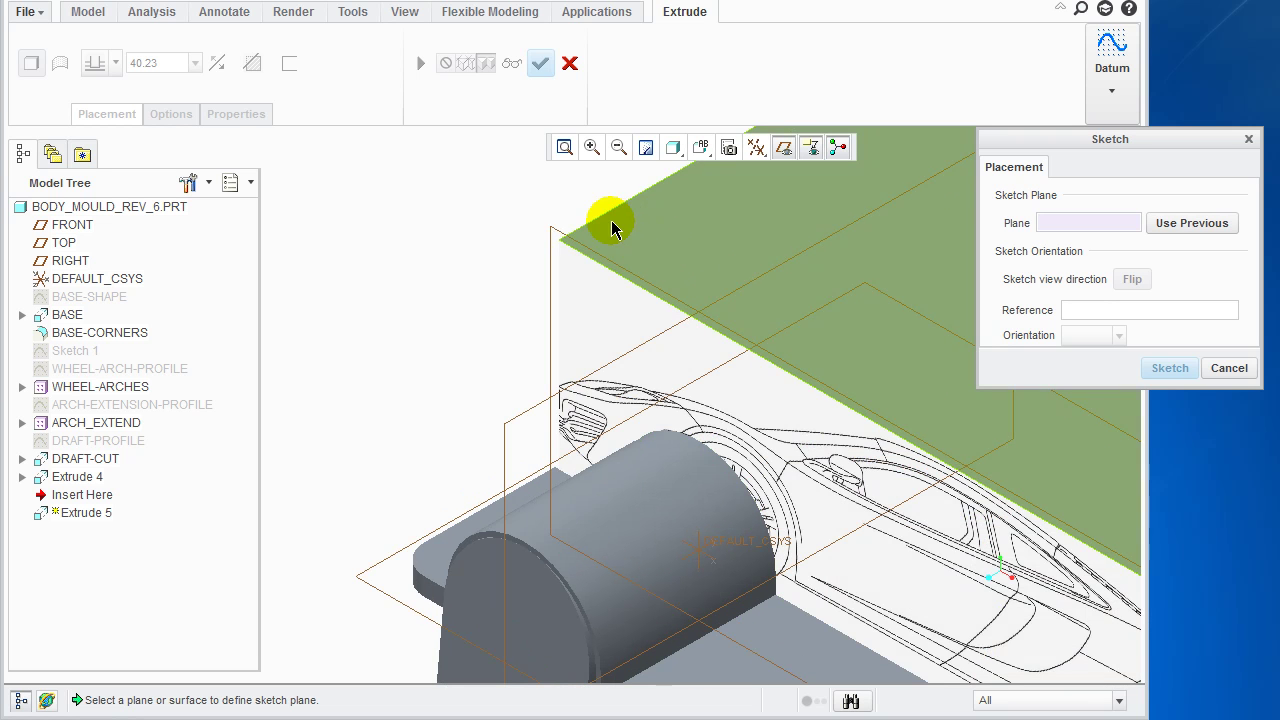
left_click(547, 230)
left_click(1181, 369)
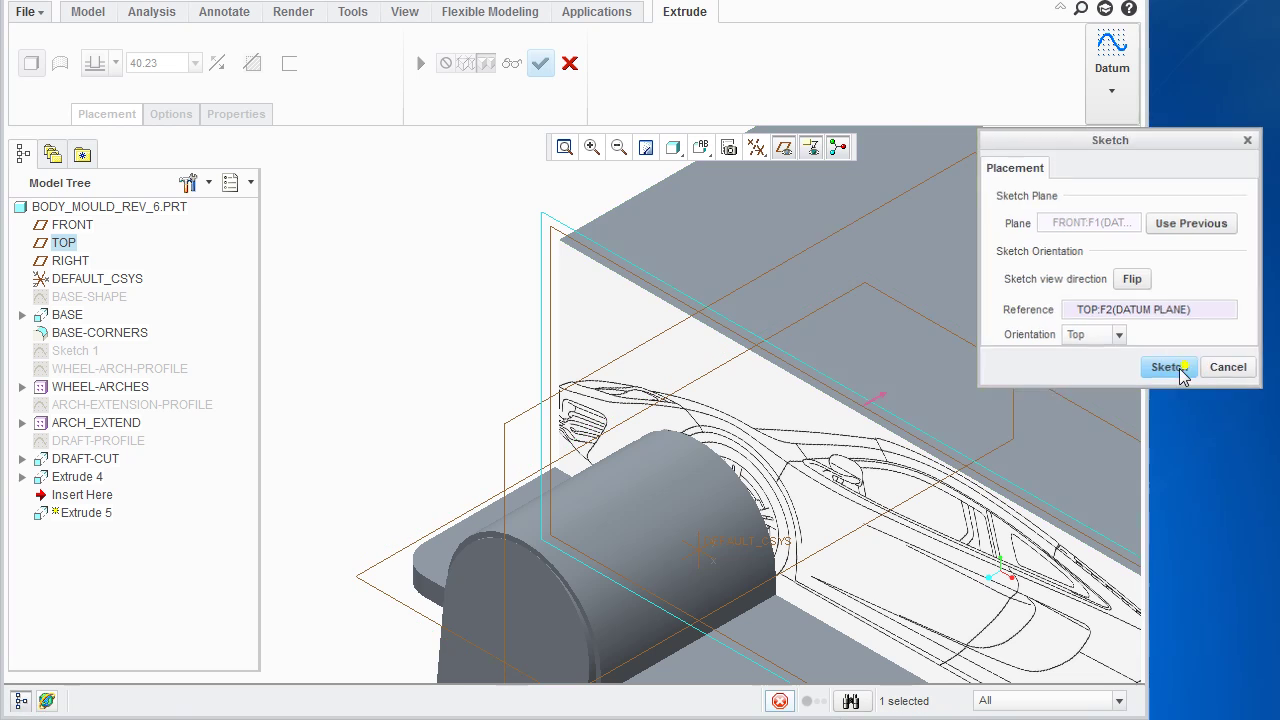
left_click(766, 148)
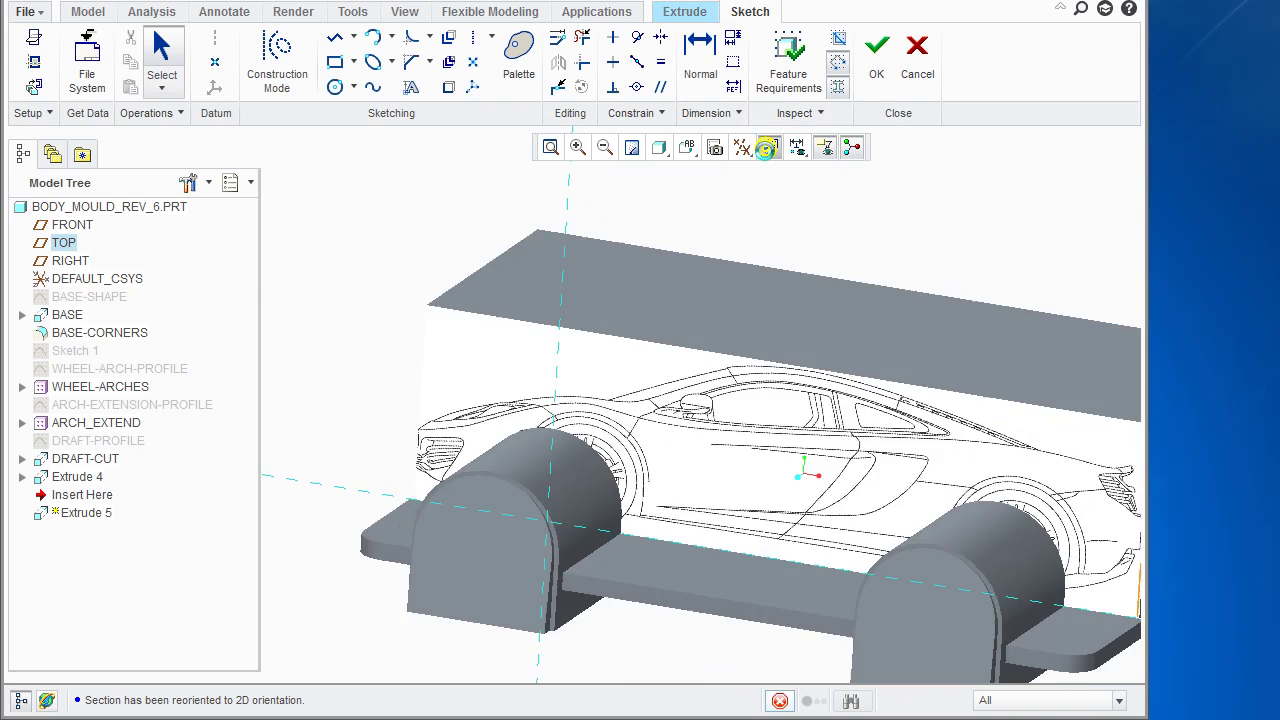
Step: Draw a vertical line at the car's nose from the horizontal reference up to the front tip of the bonnet outline
scroll(711, 303, "down", 3)
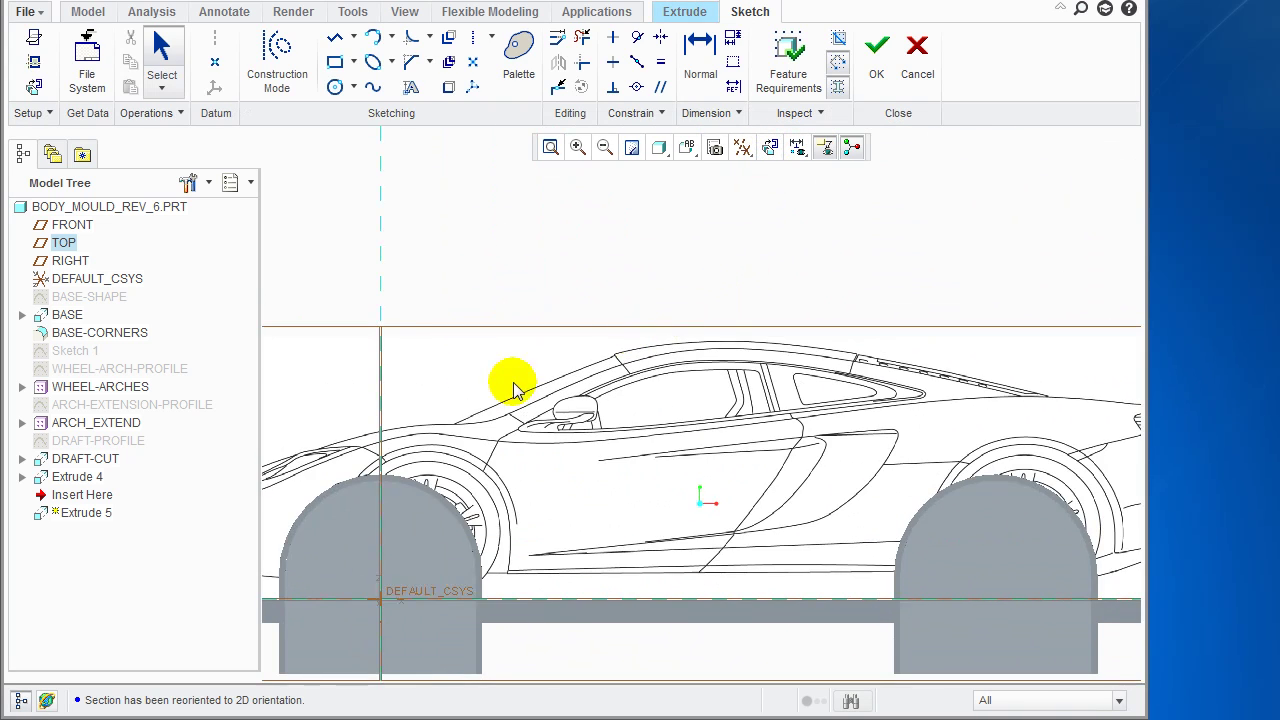
mouse_move(480, 374)
middle_mouse_down("shift")
mouse_move(529, 357)
mouse_move(877, 335)
middle_mouse_up("shift")
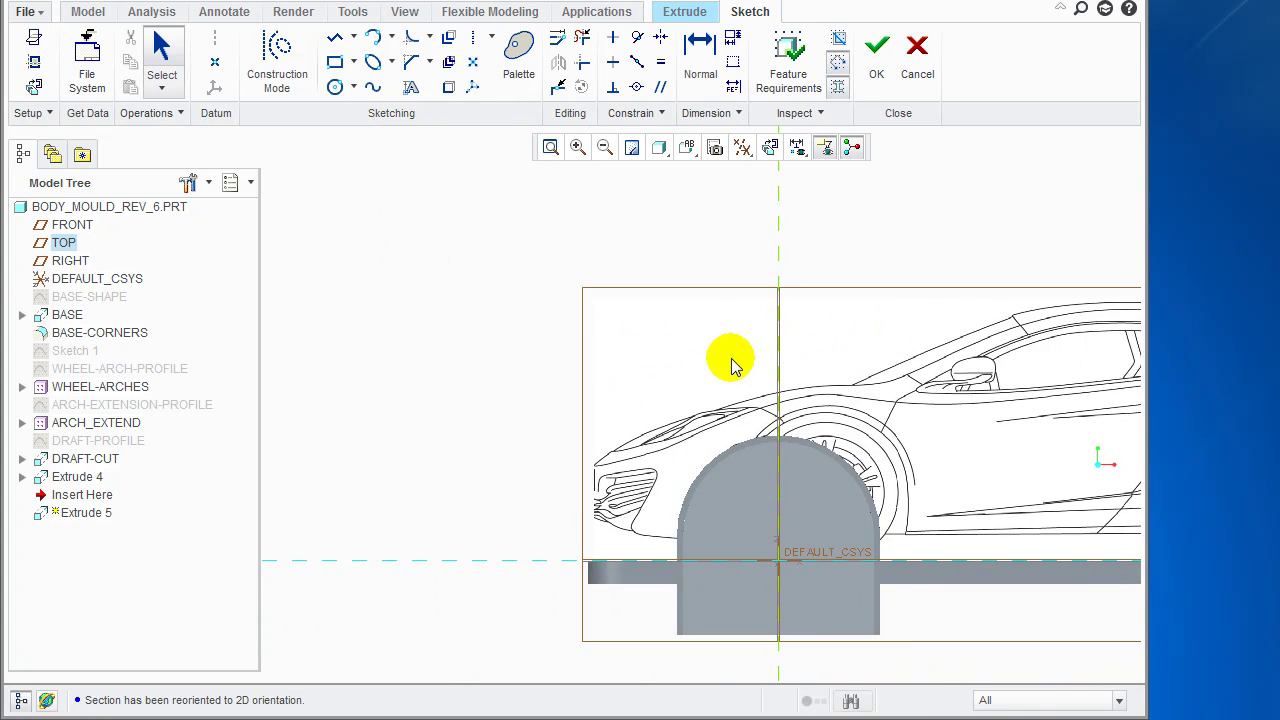
scroll(731, 358, "down", 1)
middle_click_drag(578, 445, 596, 343, "shift")
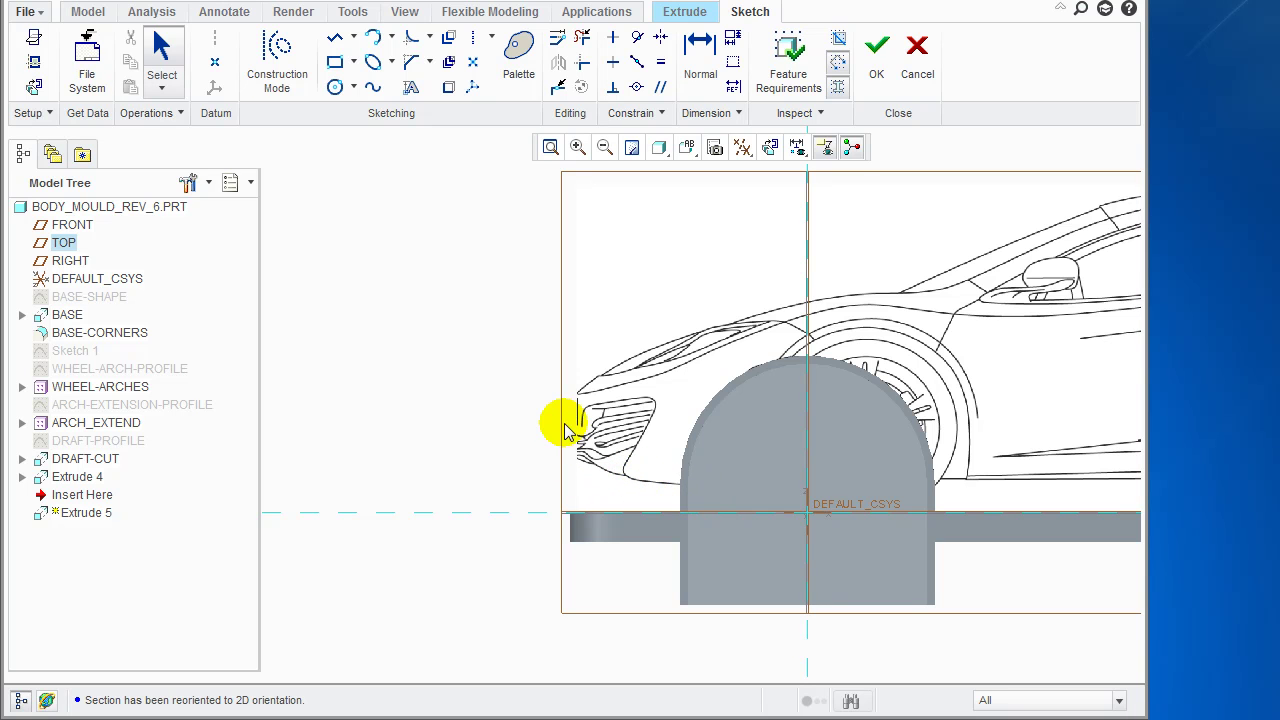
left_click(336, 42)
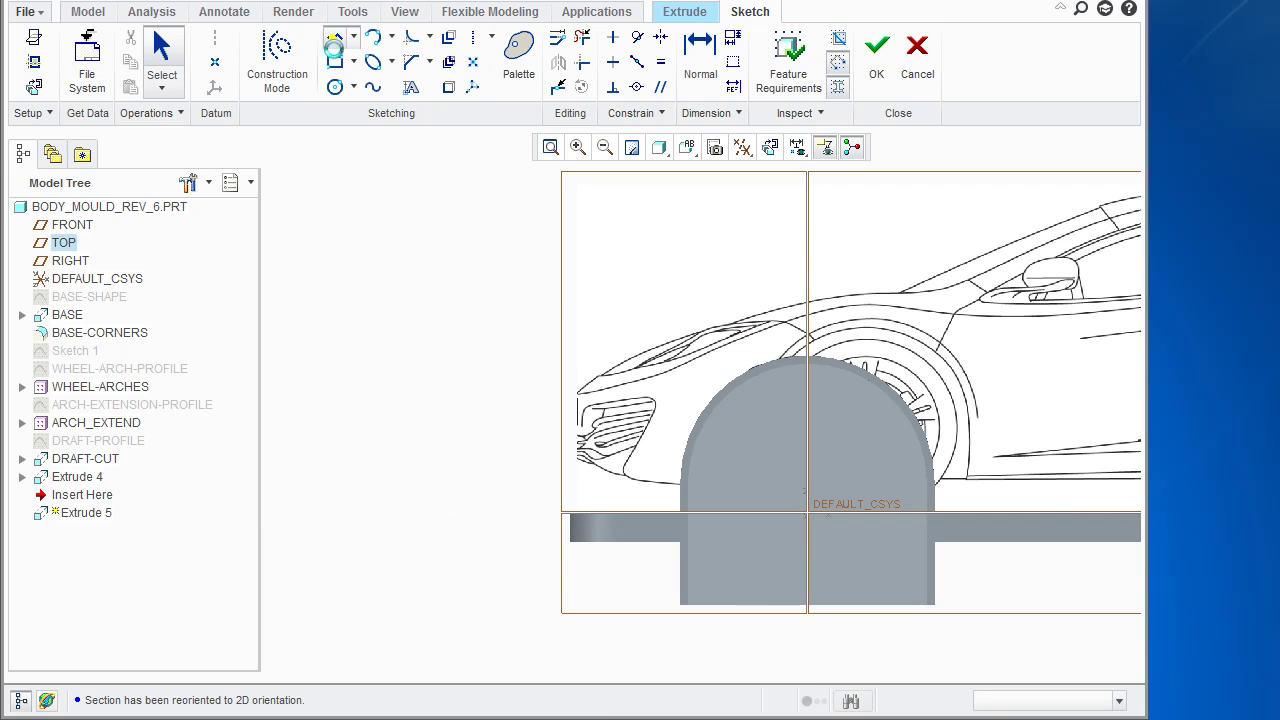
left_click(577, 512)
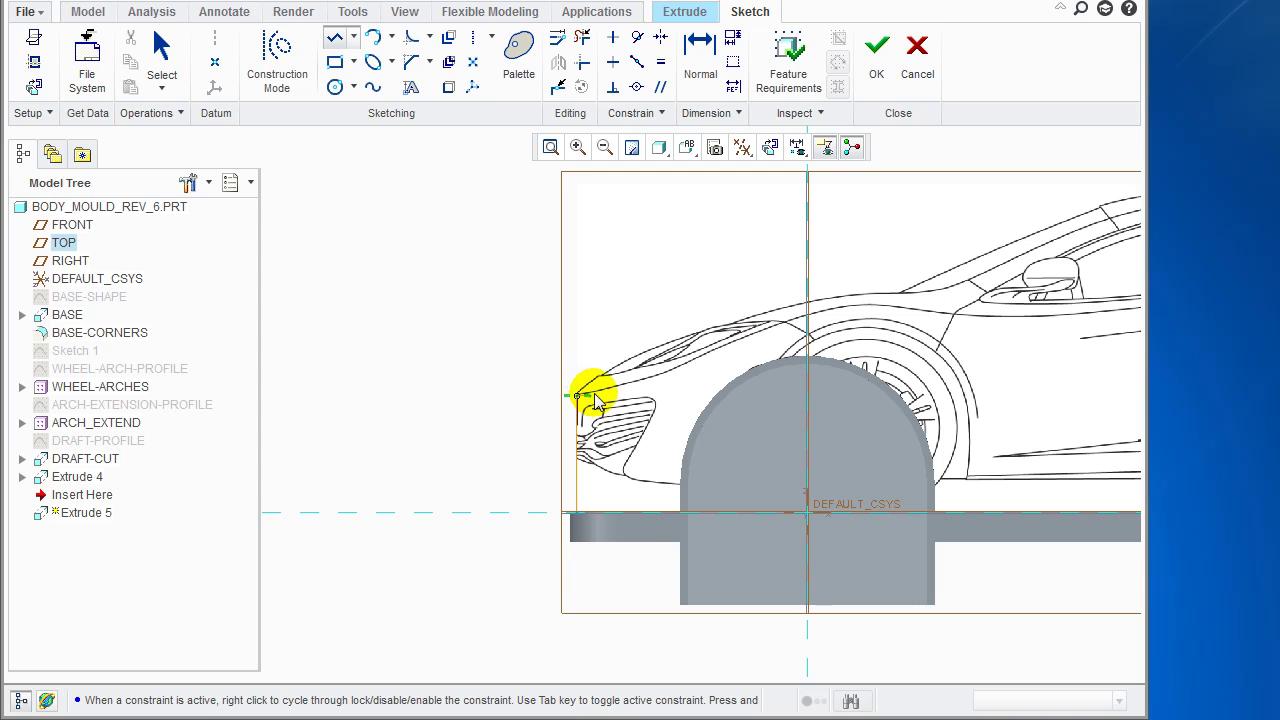
scroll(592, 375, "down", 4)
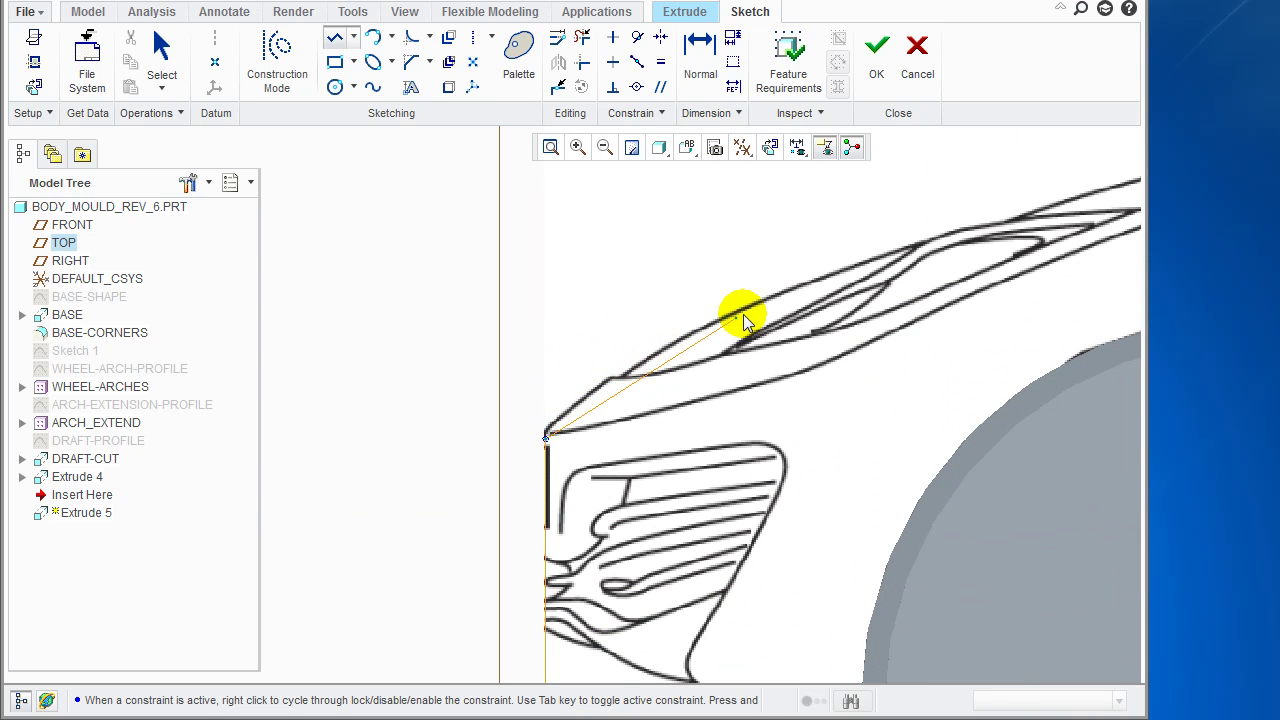
scroll(654, 337, "down", 2)
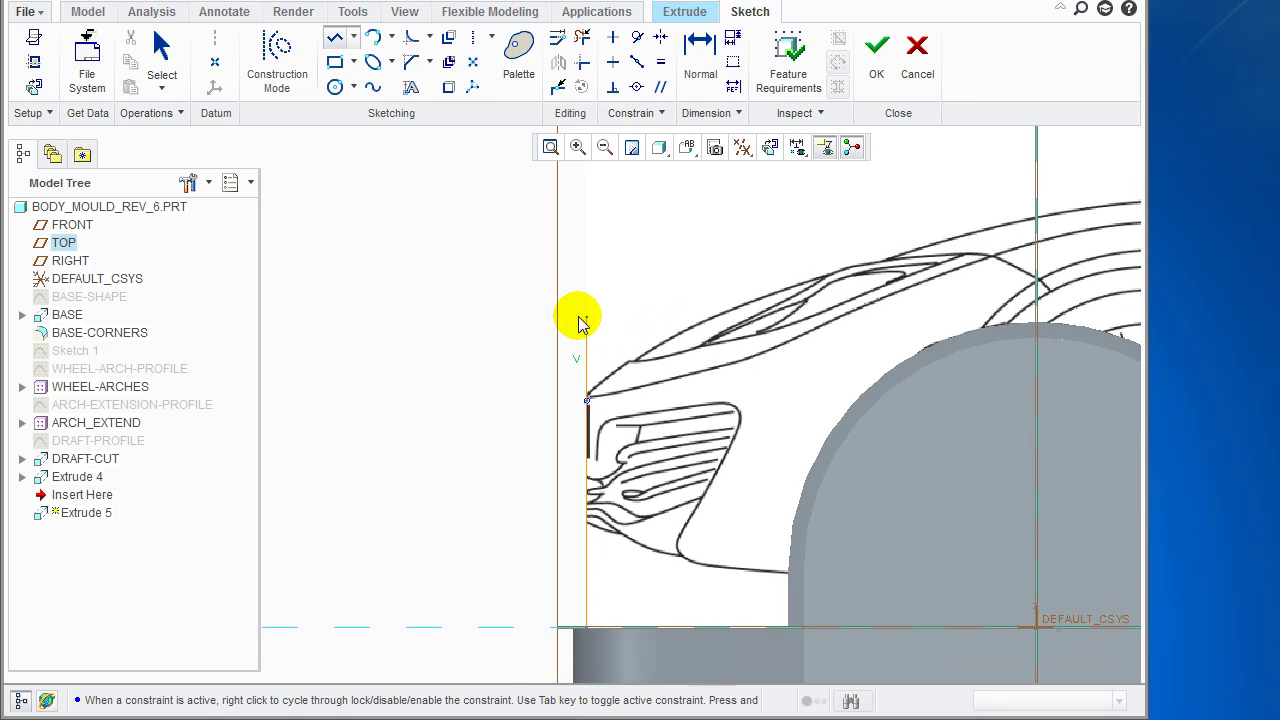
Step: Draw a conic from the vertical line's upper end along the bonnet outline to the rear of the headlight, shaped to match the blueprint
left_click(391, 38)
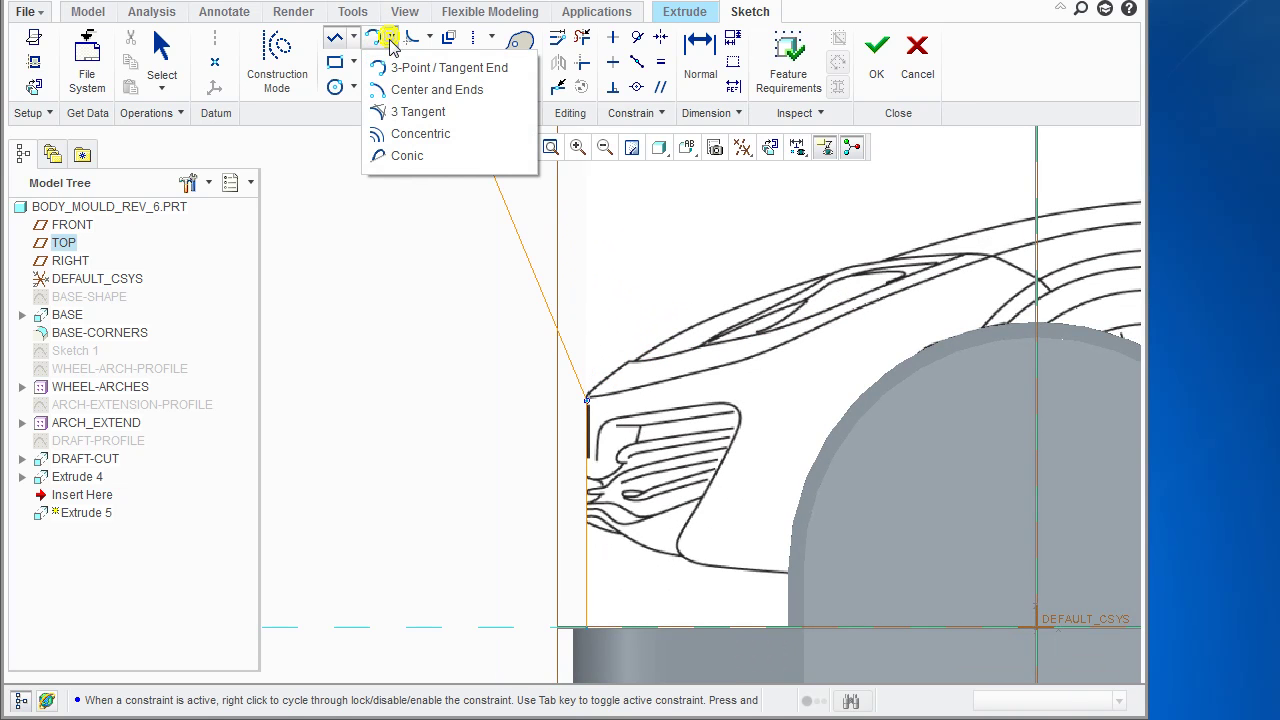
left_click(407, 158)
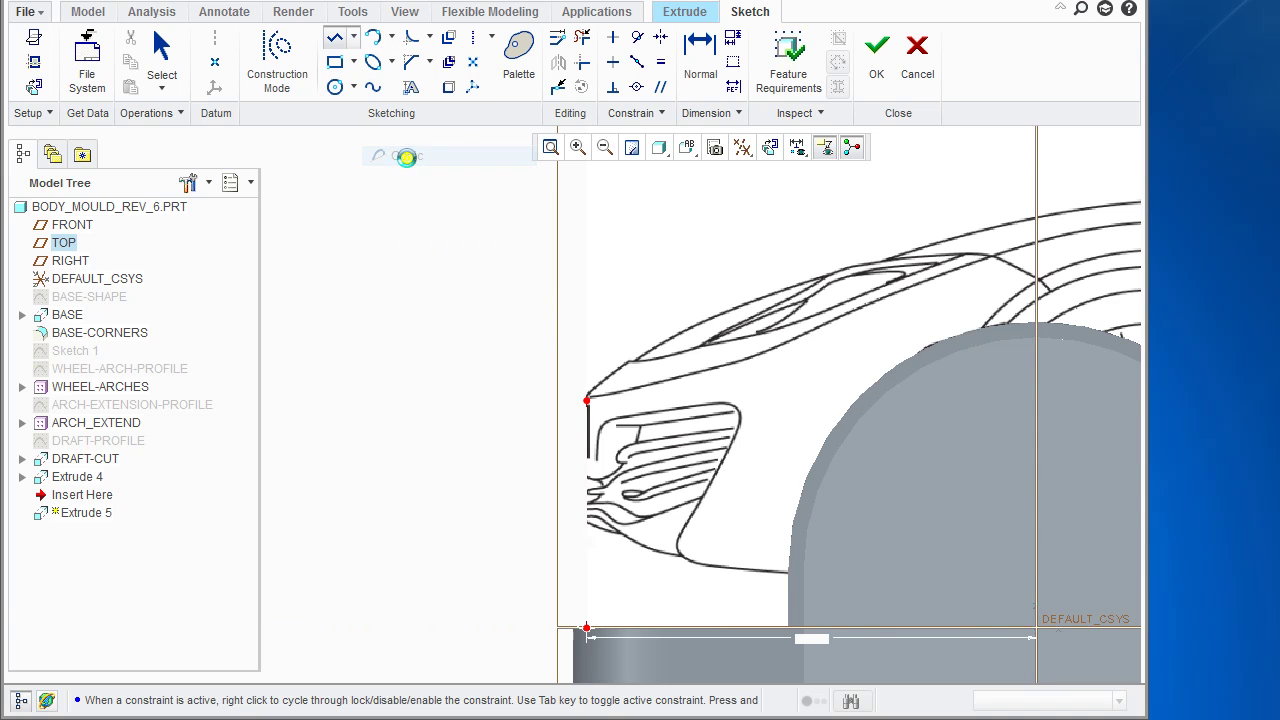
scroll(630, 398, "up", 2)
scroll(630, 398, "up", 1)
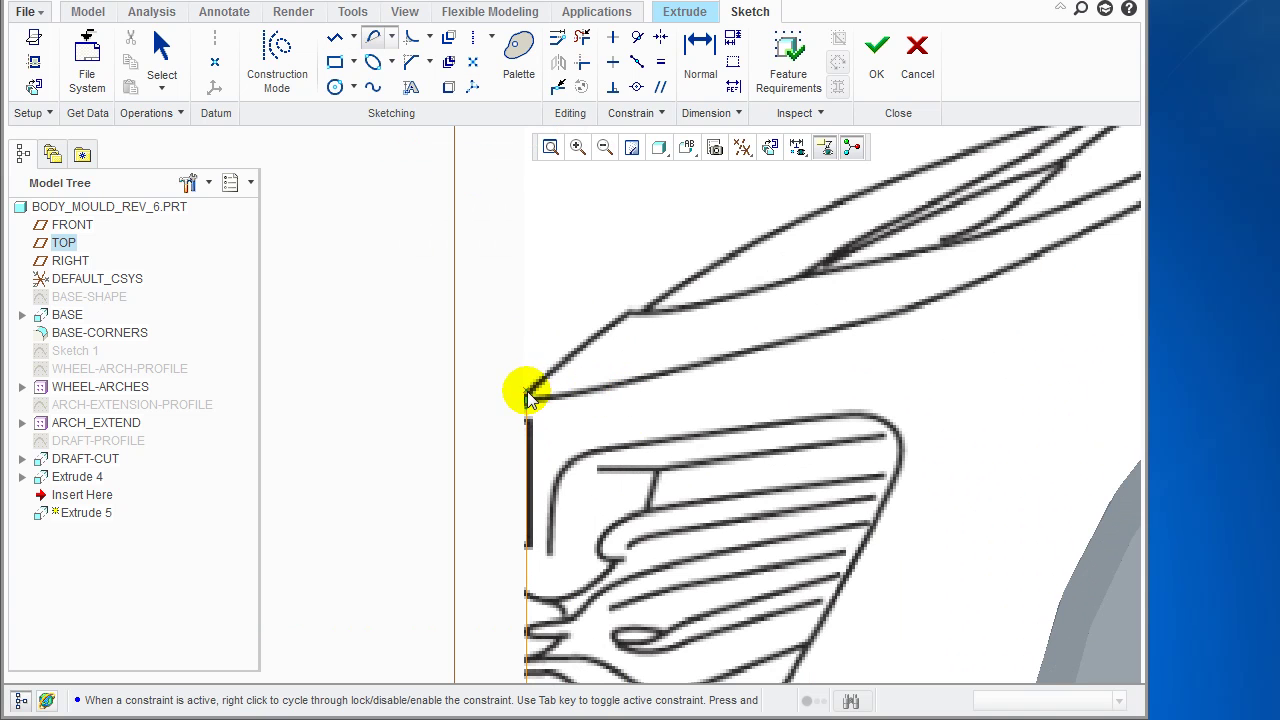
scroll(553, 412, "up", 2)
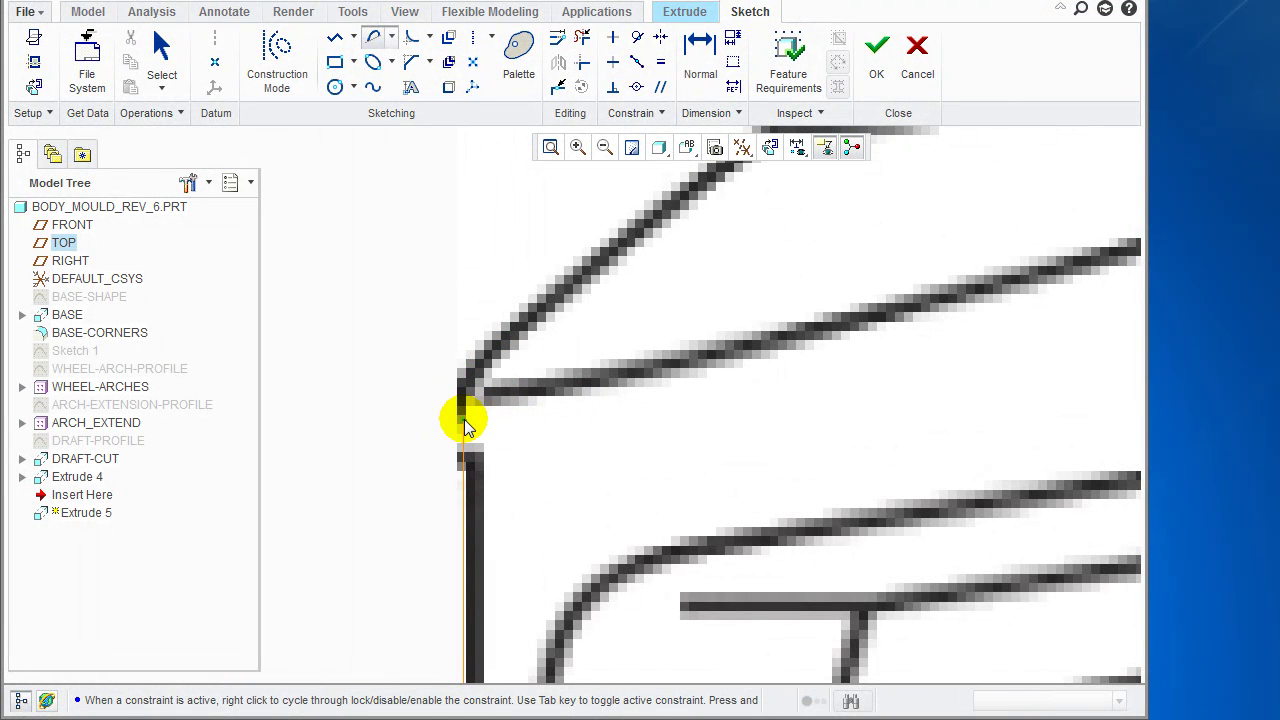
scroll(617, 271, "down", 5)
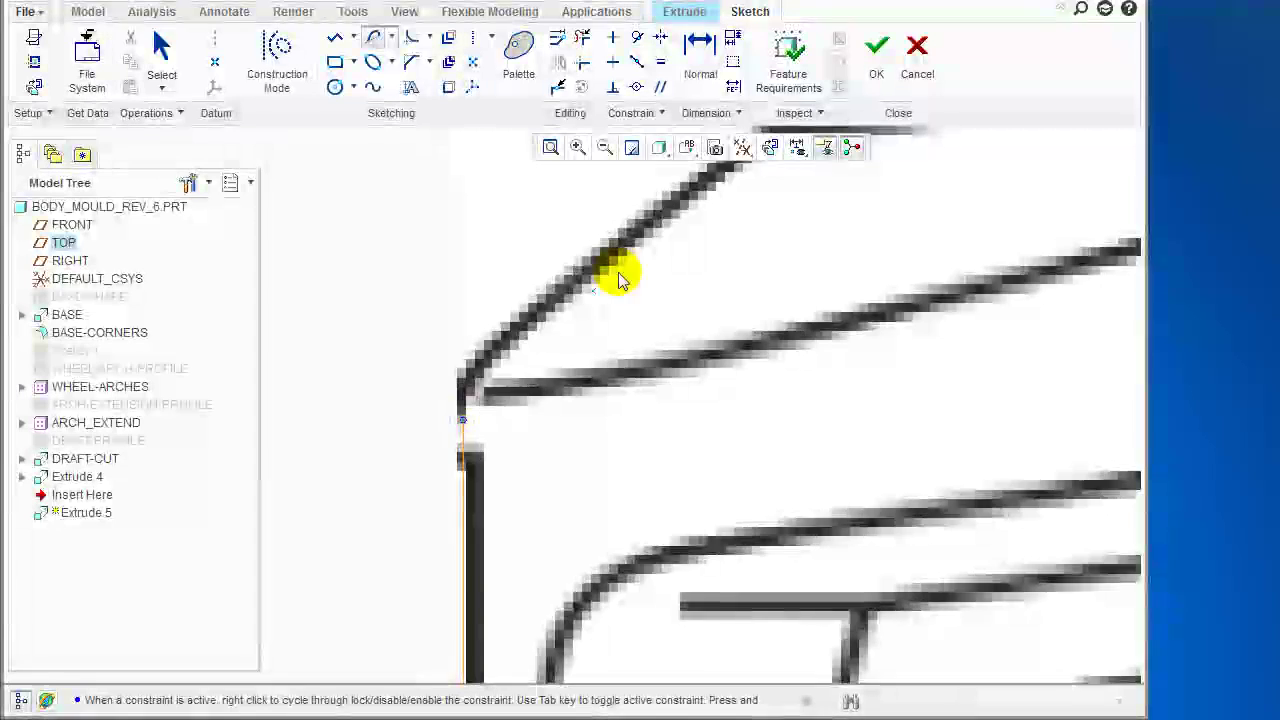
scroll(736, 311, "down", 1)
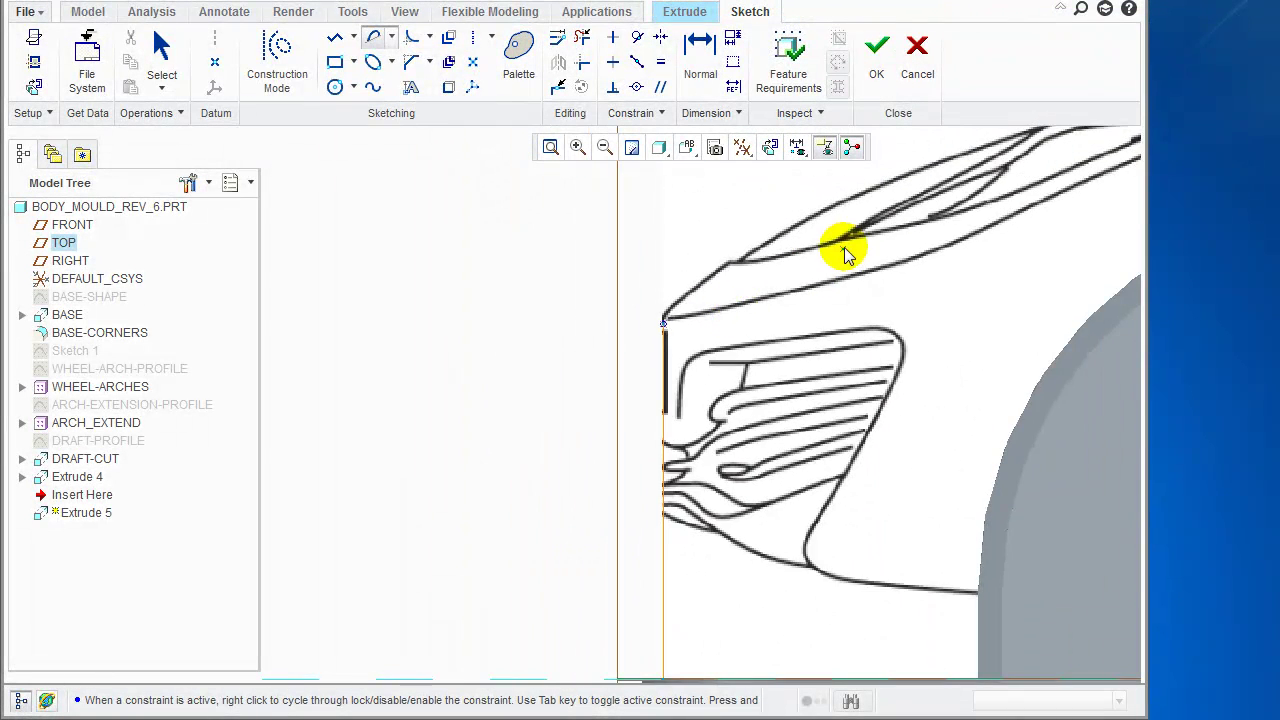
middle_click_drag(840, 249, 460, 479, "shift")
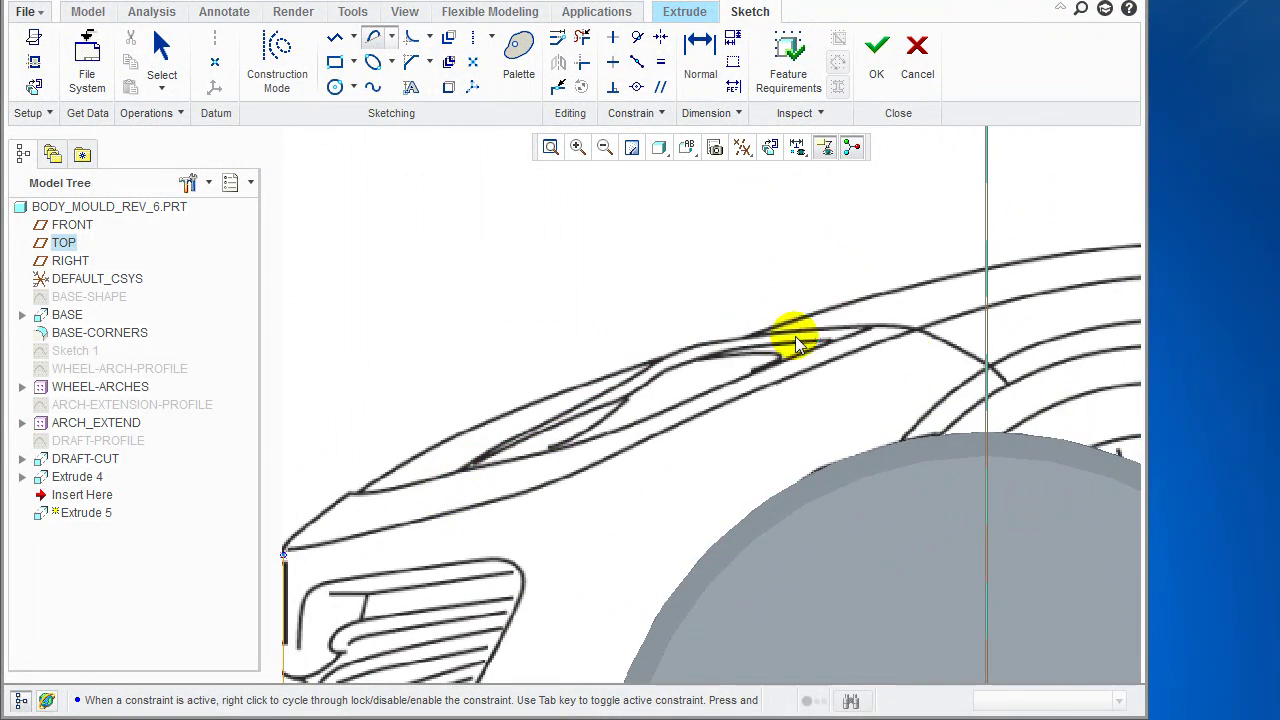
left_click(744, 336)
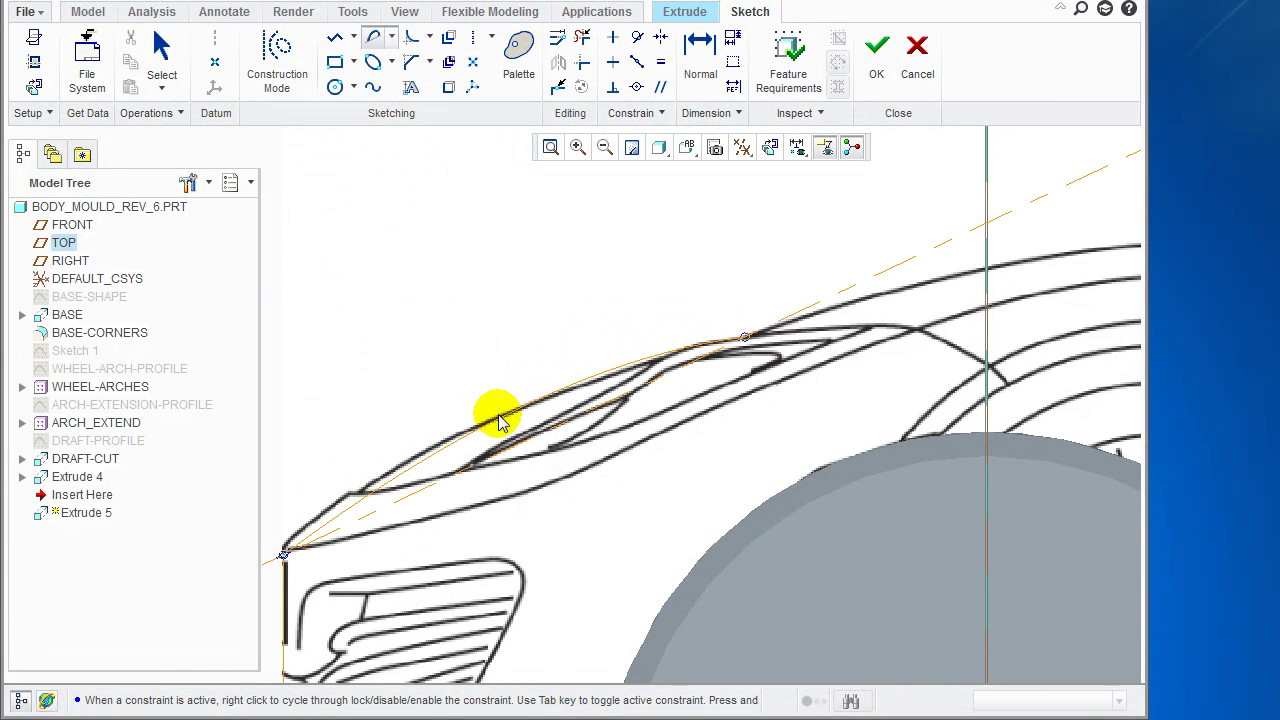
left_click(448, 449)
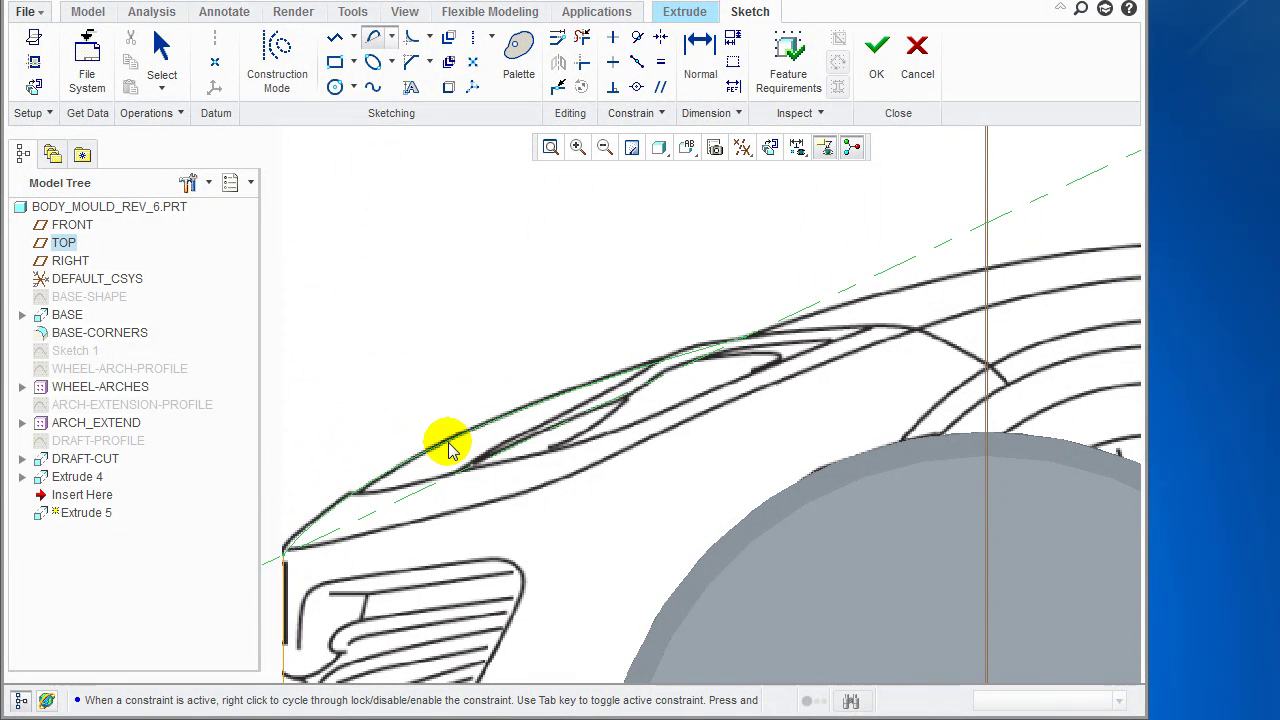
middle_click(693, 300)
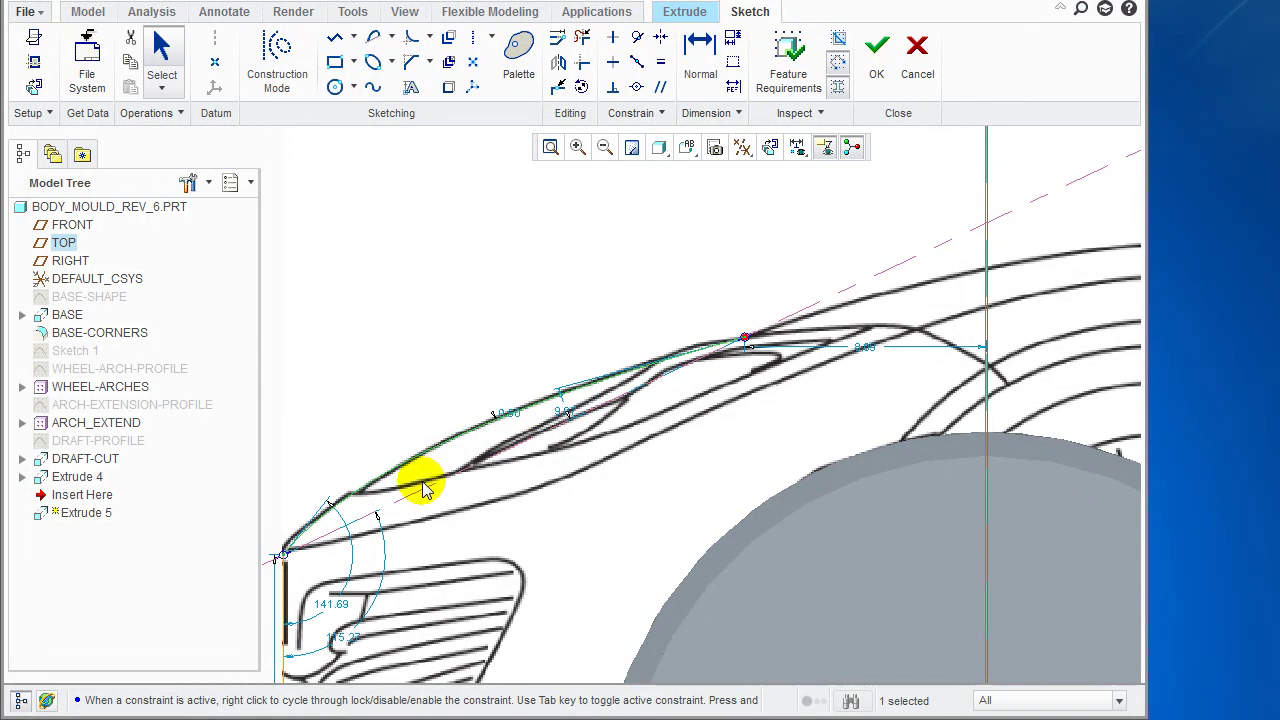
Step: Delete the dashed centerline joining the conic's two endpoints
scroll(423, 482, "down", 4)
left_click(458, 482)
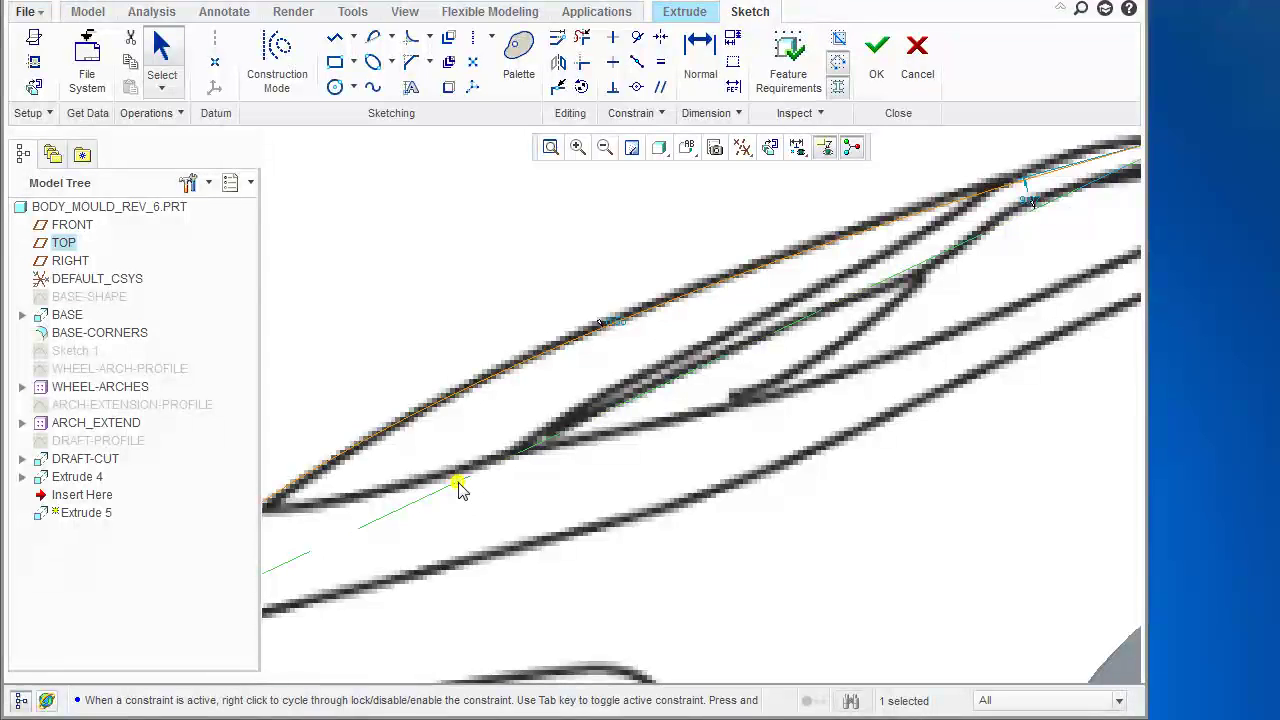
scroll(547, 476, "down", 5)
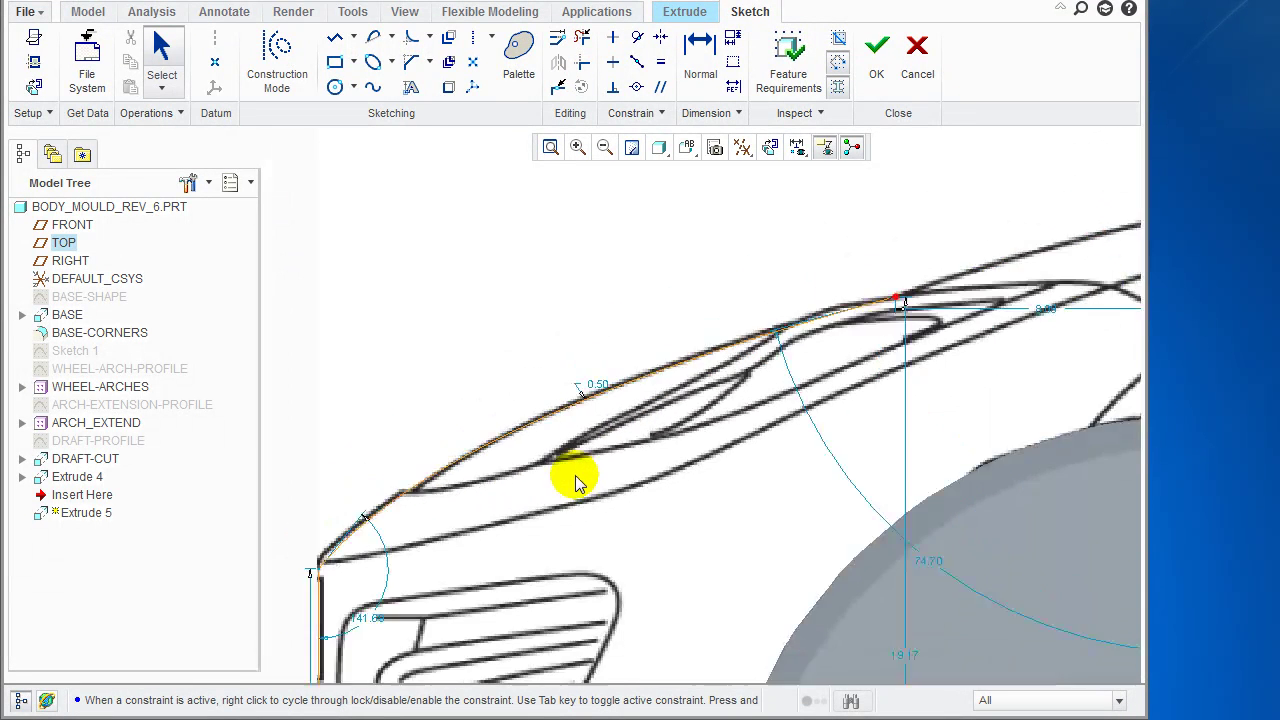
Step: Inspect how closely the conic follows the blueprint's bonnet outline from the nose tip to the headlight
middle_click_drag(434, 574, 508, 371, "shift")
mouse_move(493, 568)
middle_mouse_down("shift")
mouse_move(541, 356)
mouse_move(506, 706)
middle_mouse_up("shift")
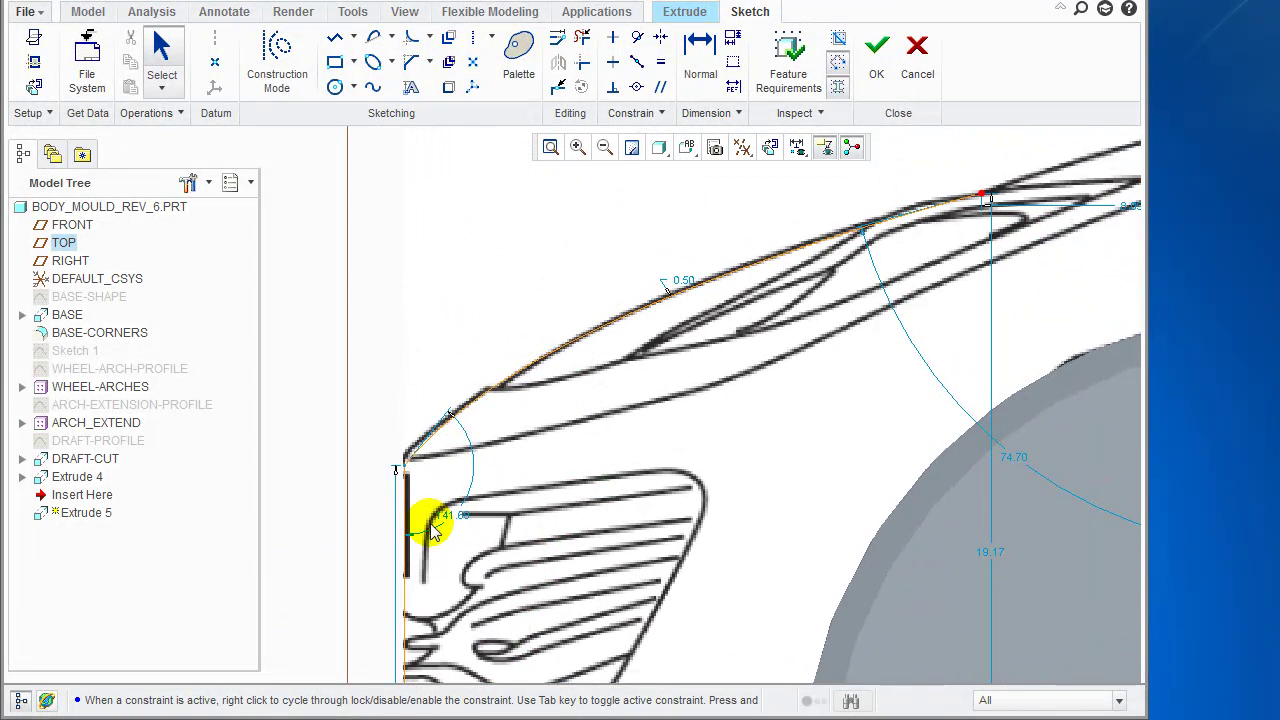
left_click(404, 467)
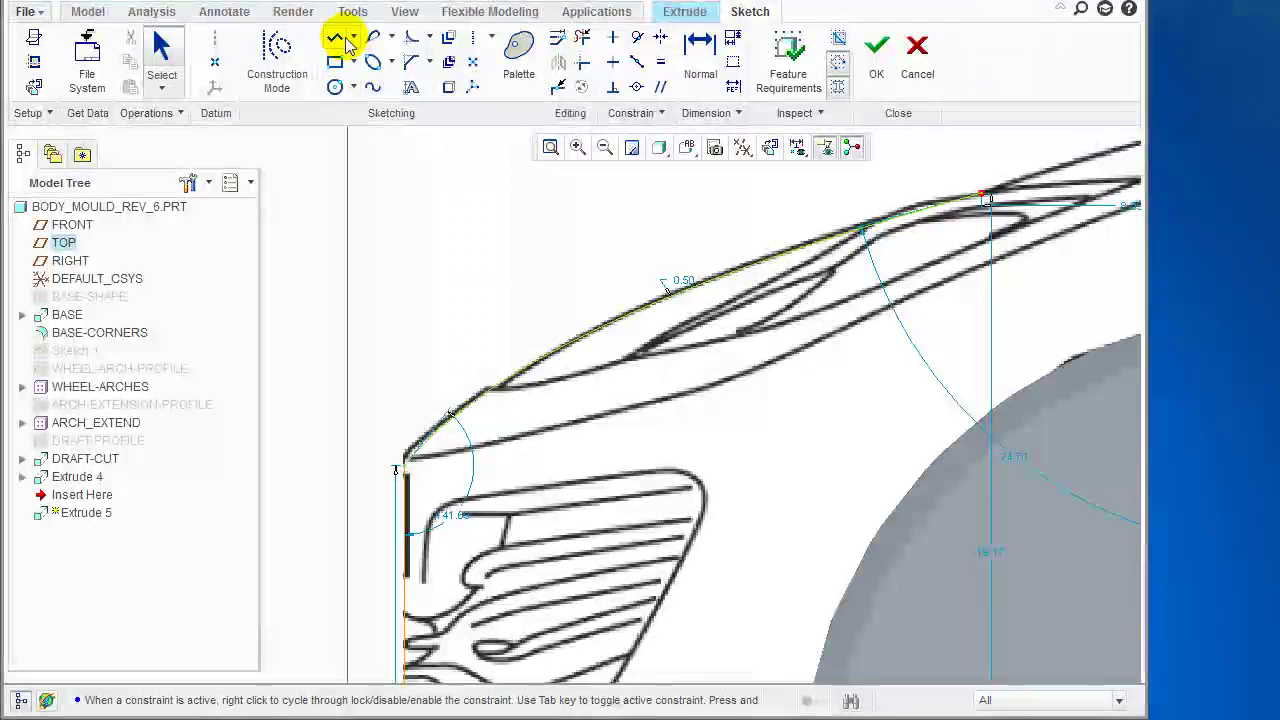
left_click(390, 42)
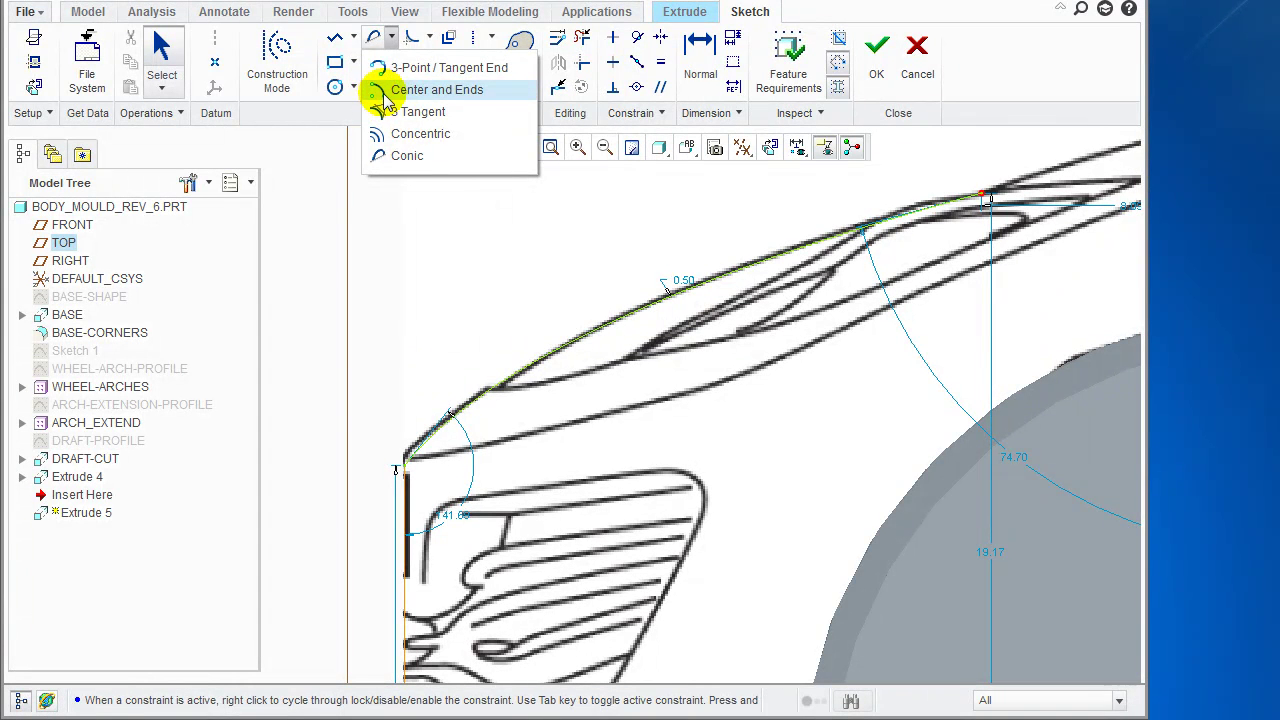
left_click(392, 40)
left_click(553, 214)
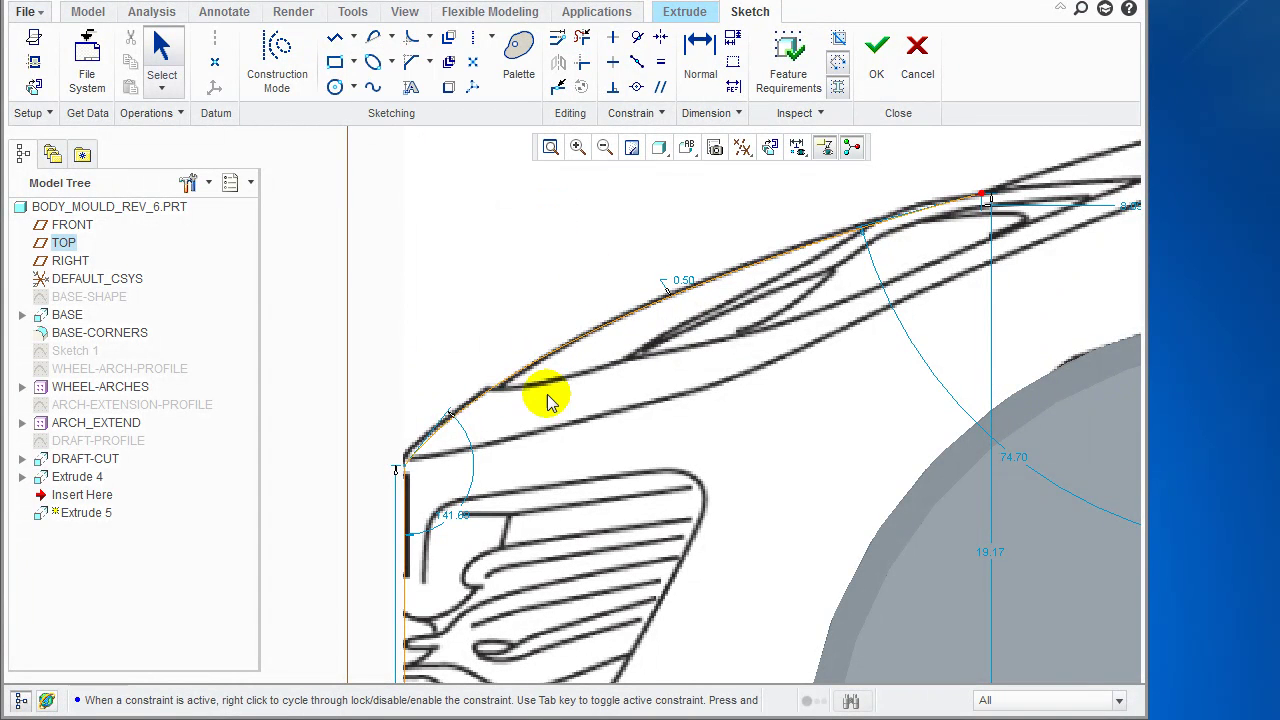
scroll(552, 402, "up", 2)
scroll(552, 402, "down", 4)
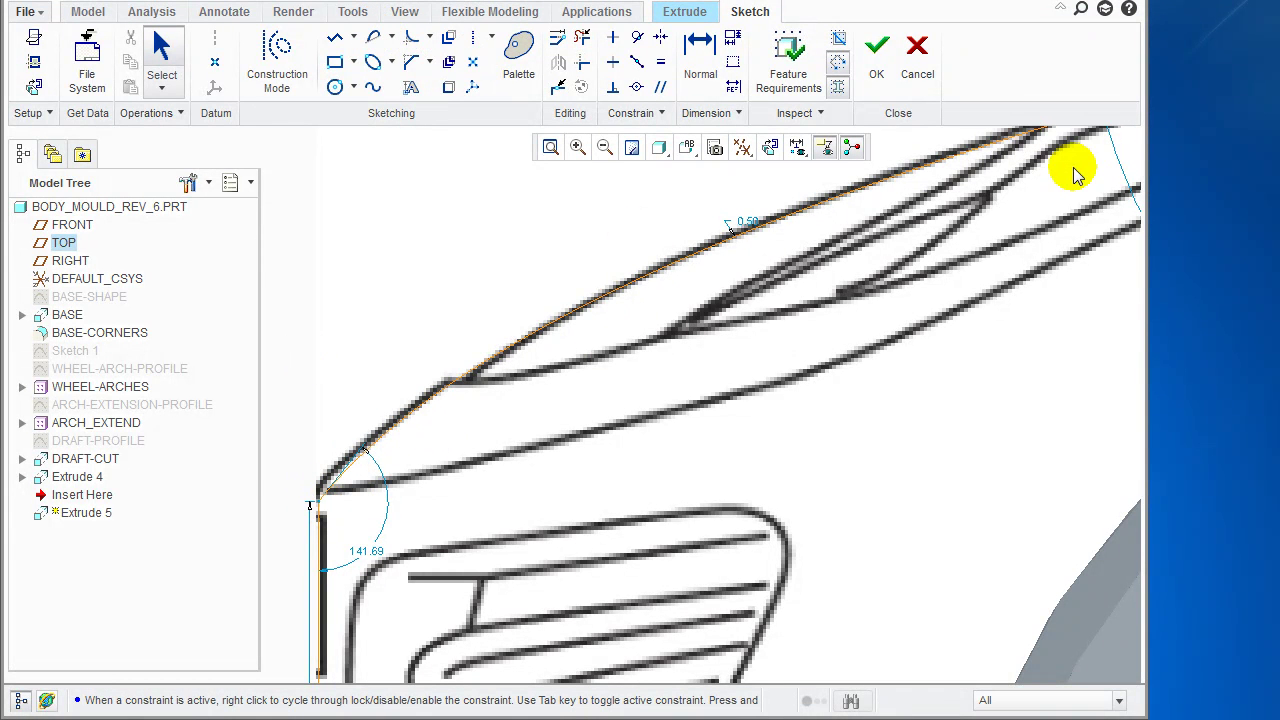
scroll(1044, 195, "up", 2)
middle_click_drag(1016, 263, 853, 336, "shift")
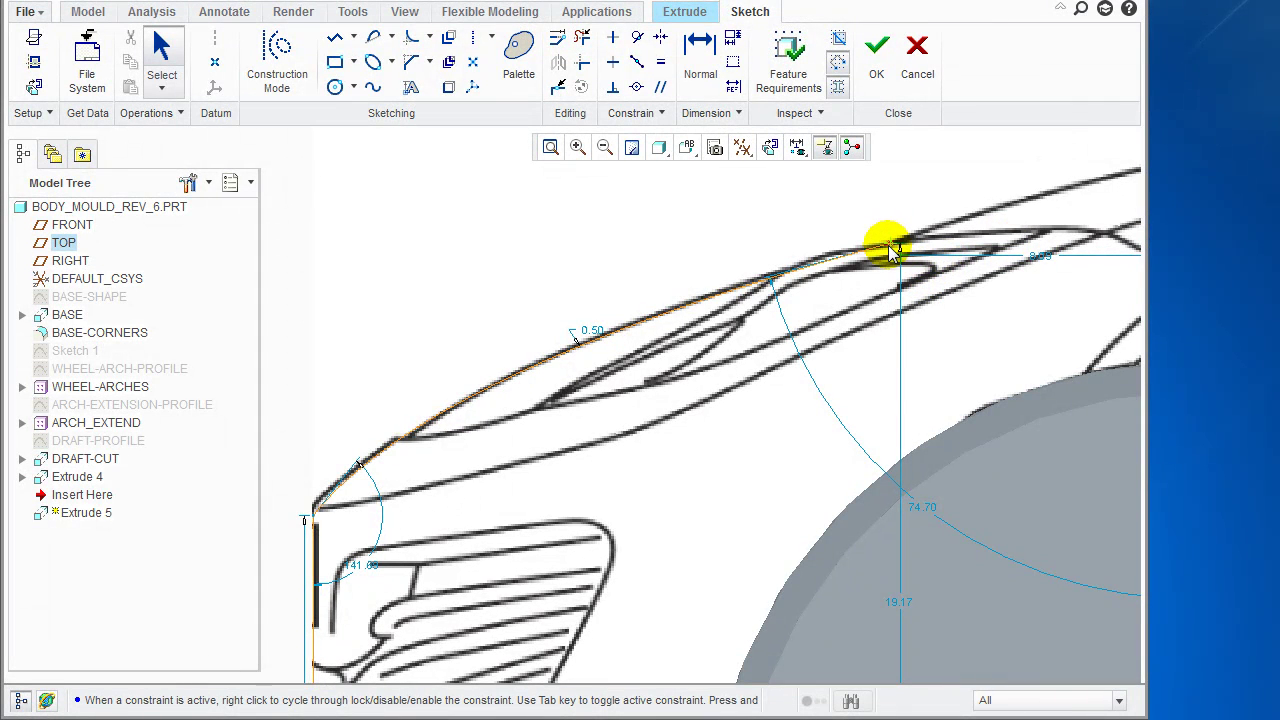
Step: Draw a conic from the rear of the headlight along the bonnet outline to the windscreen base, shaped to match the blueprint
scroll(900, 342, "up", 2)
middle_click_drag(945, 344, 477, 468, "shift")
scroll(477, 468, "up", 1)
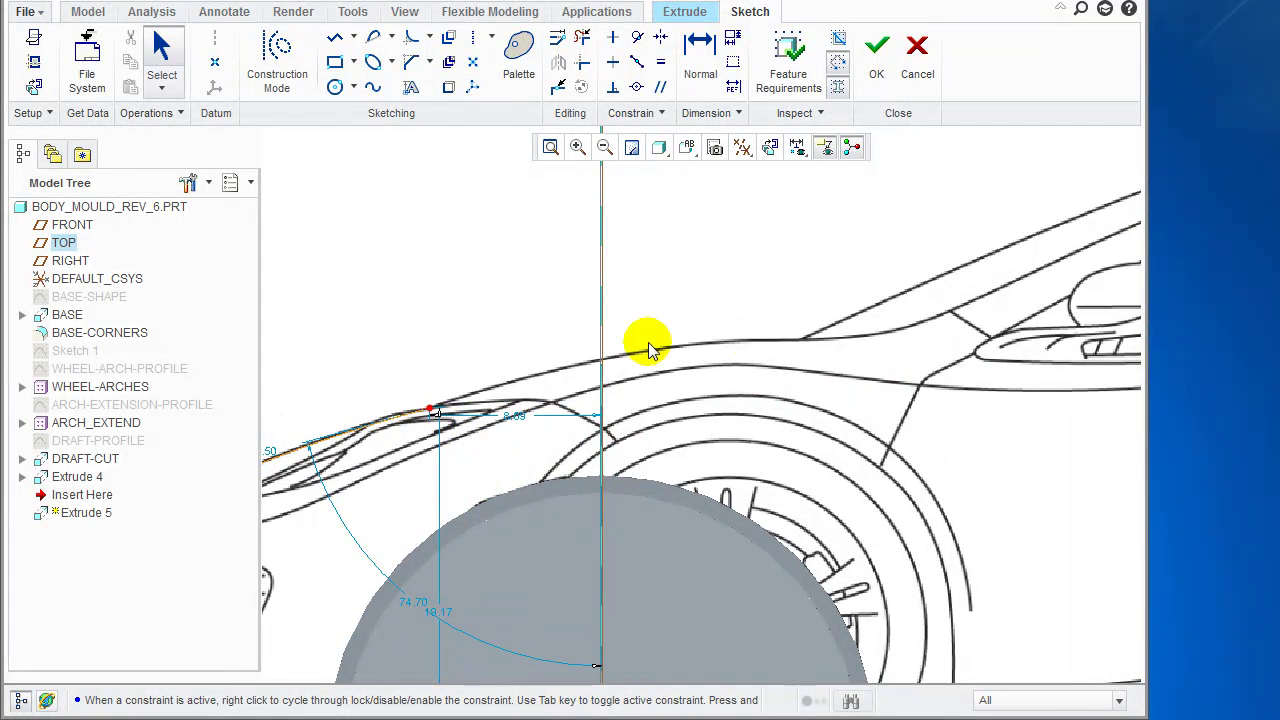
left_click(372, 39)
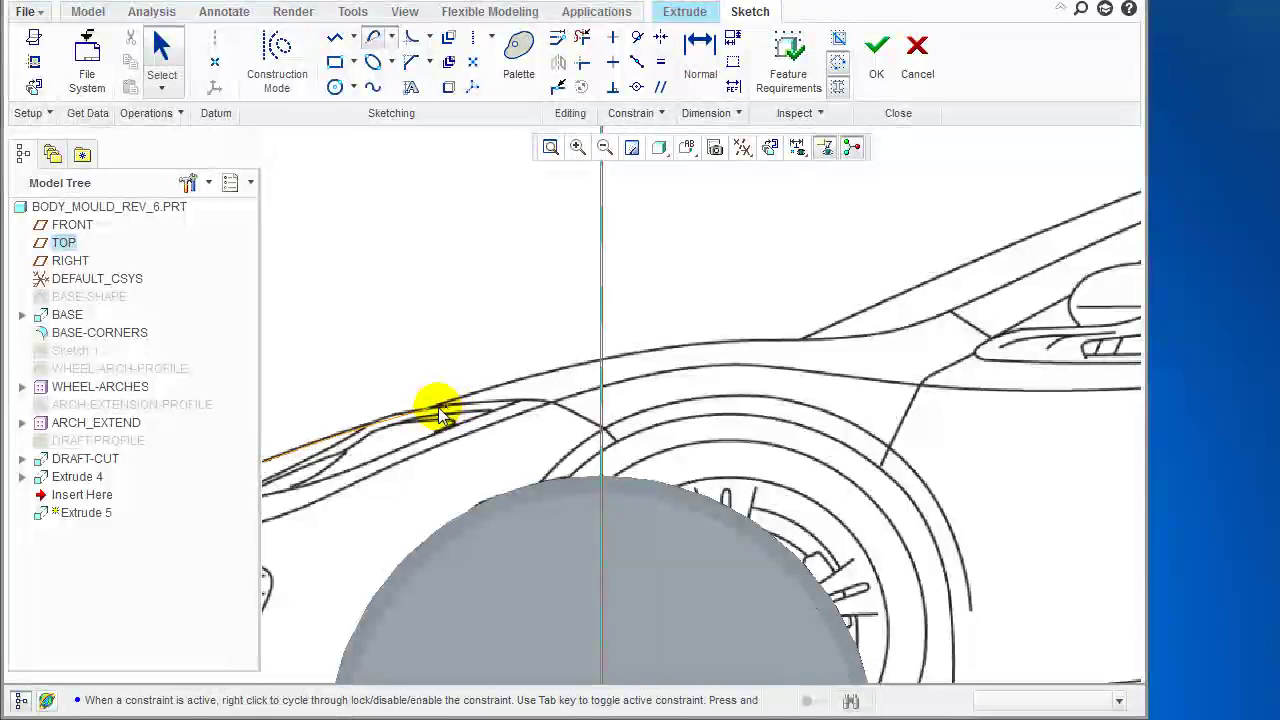
scroll(423, 408, "down", 4)
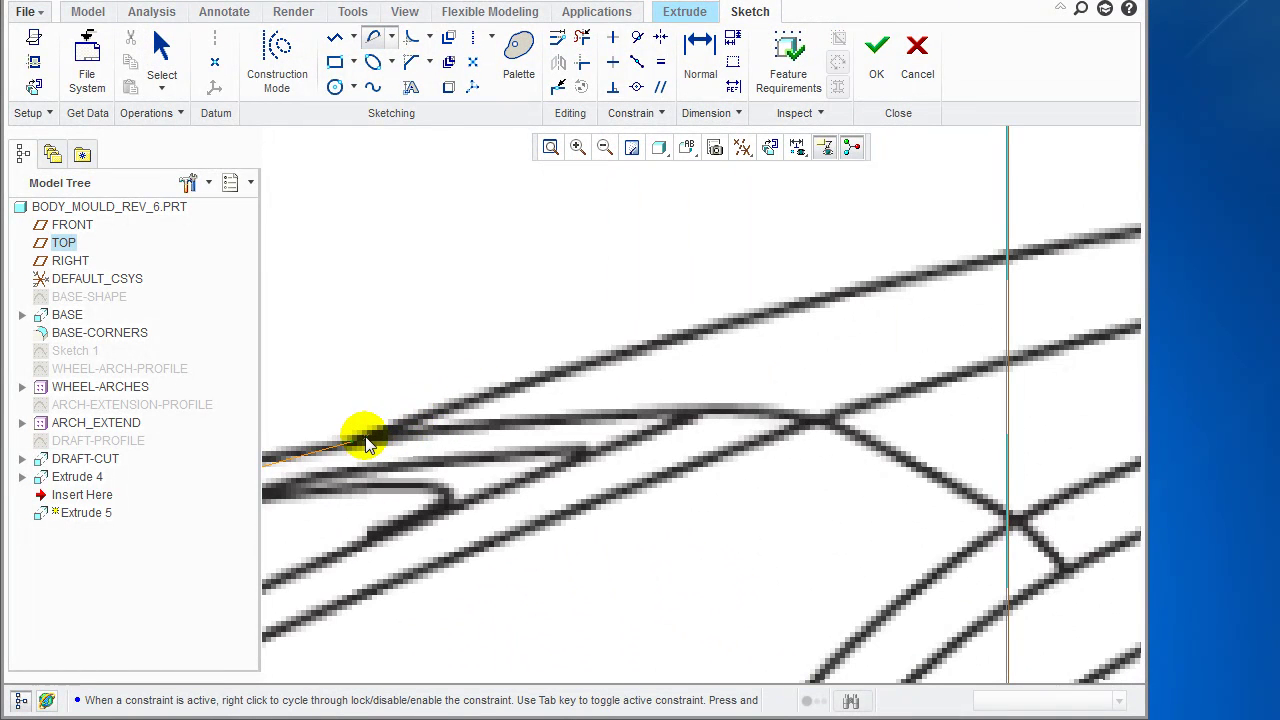
scroll(637, 372, "up", 5)
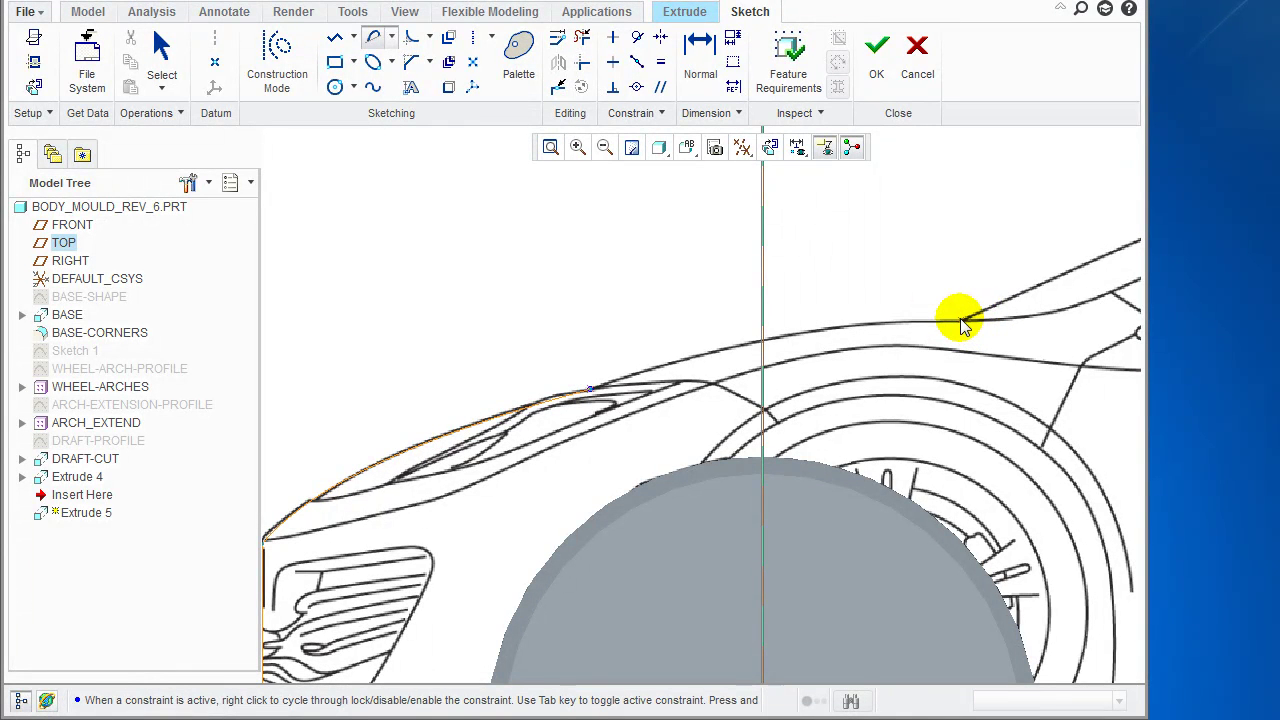
left_click(960, 318)
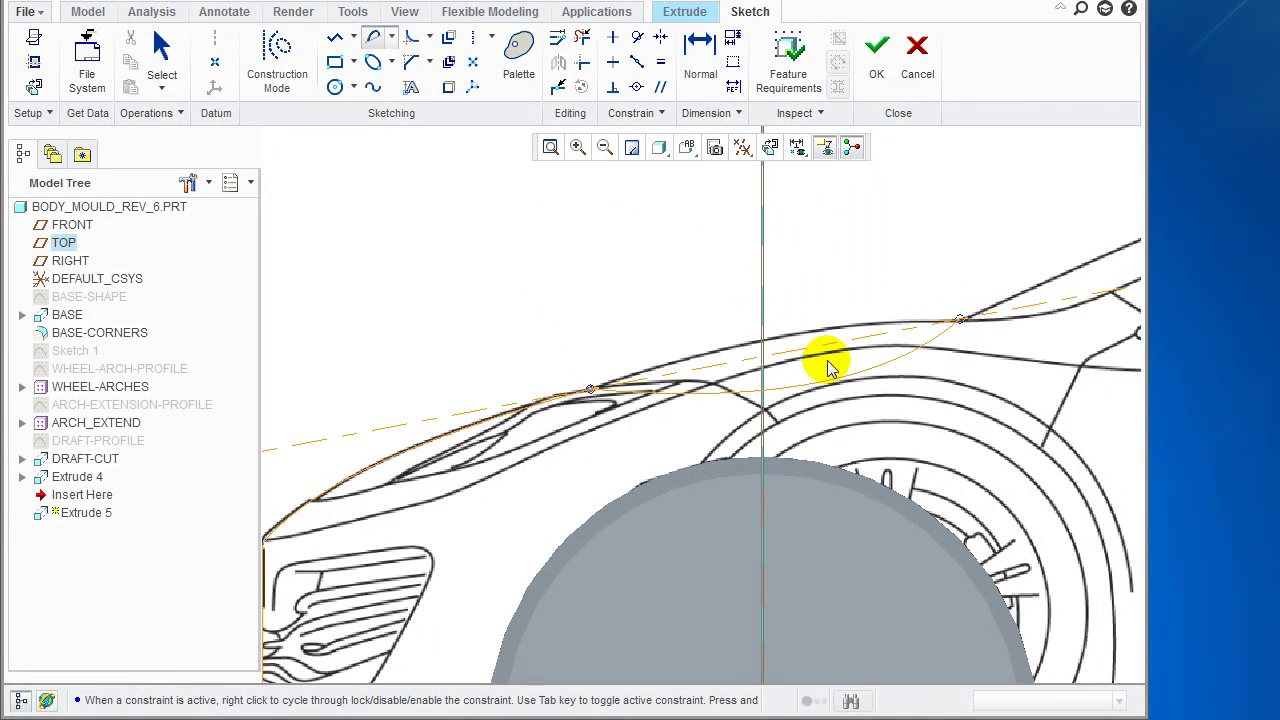
scroll(763, 336, "up", 2)
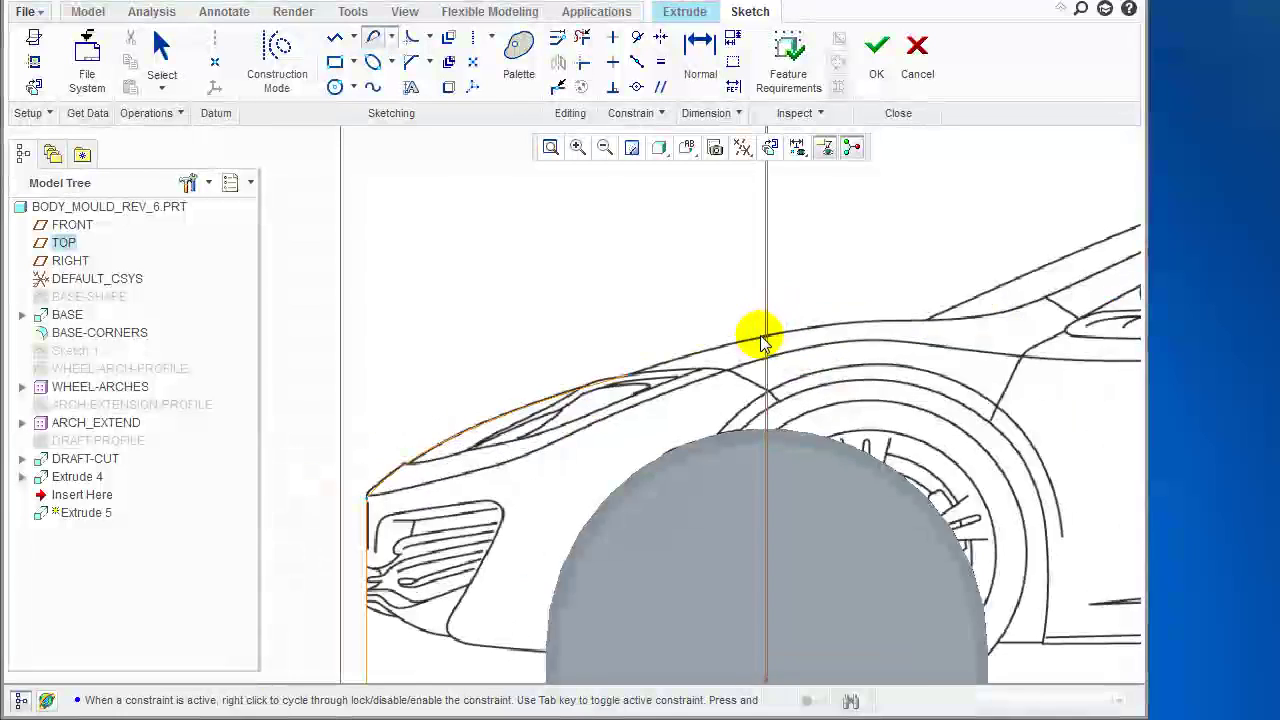
scroll(757, 334, "down", 2)
scroll(750, 330, "down", 1)
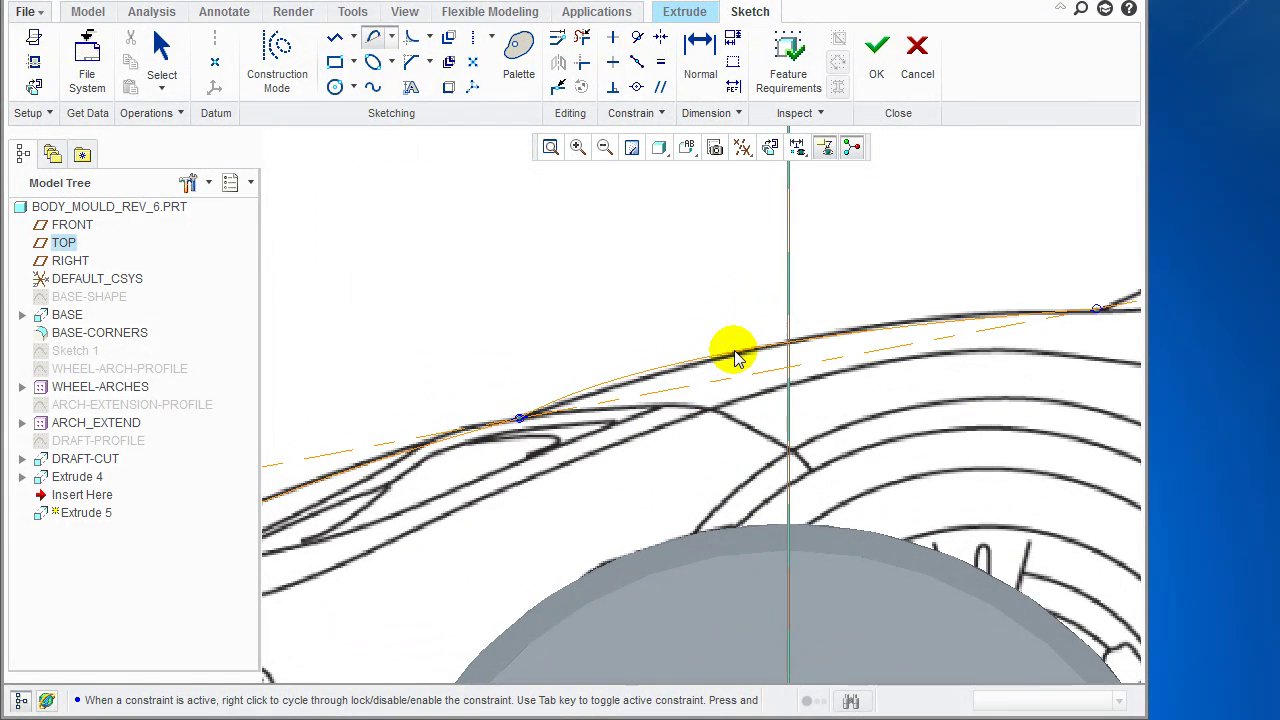
left_click(799, 340)
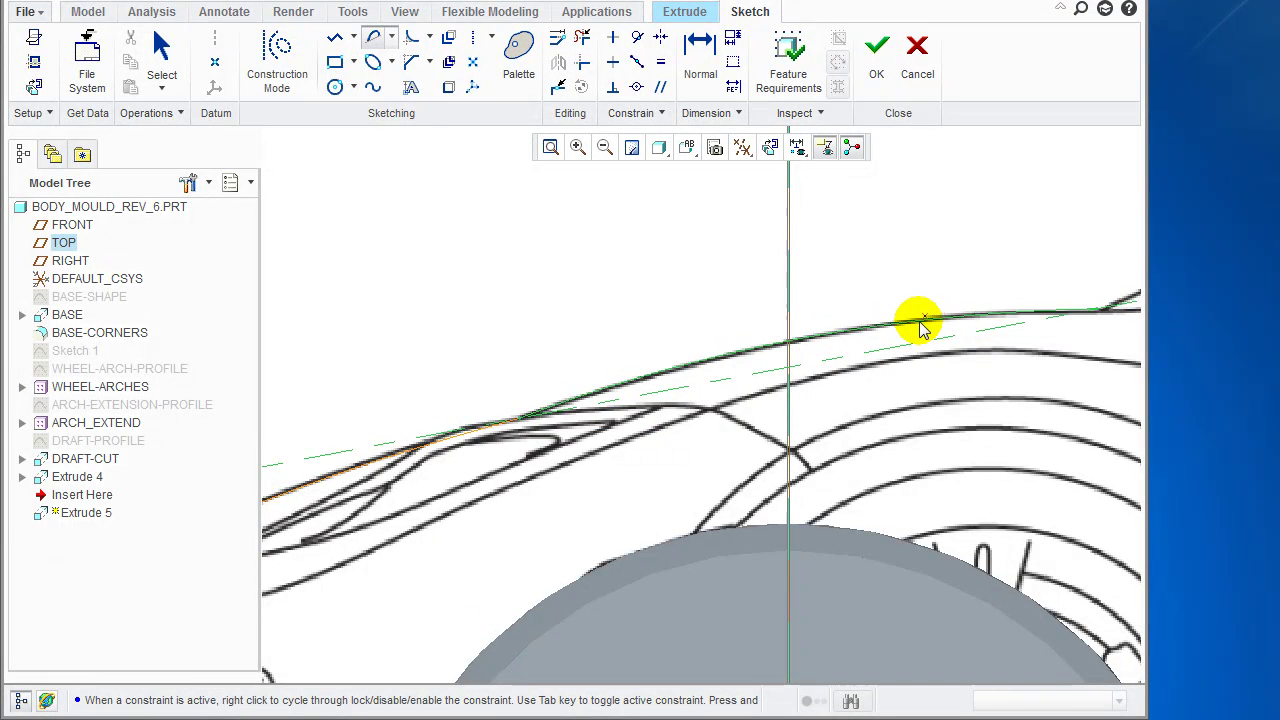
scroll(919, 322, "up", 1)
scroll(919, 322, "down", 1)
Step: Delete the dashed centerline through the endpoints of the conic between the headlight and the windscreen base
middle_click(873, 347)
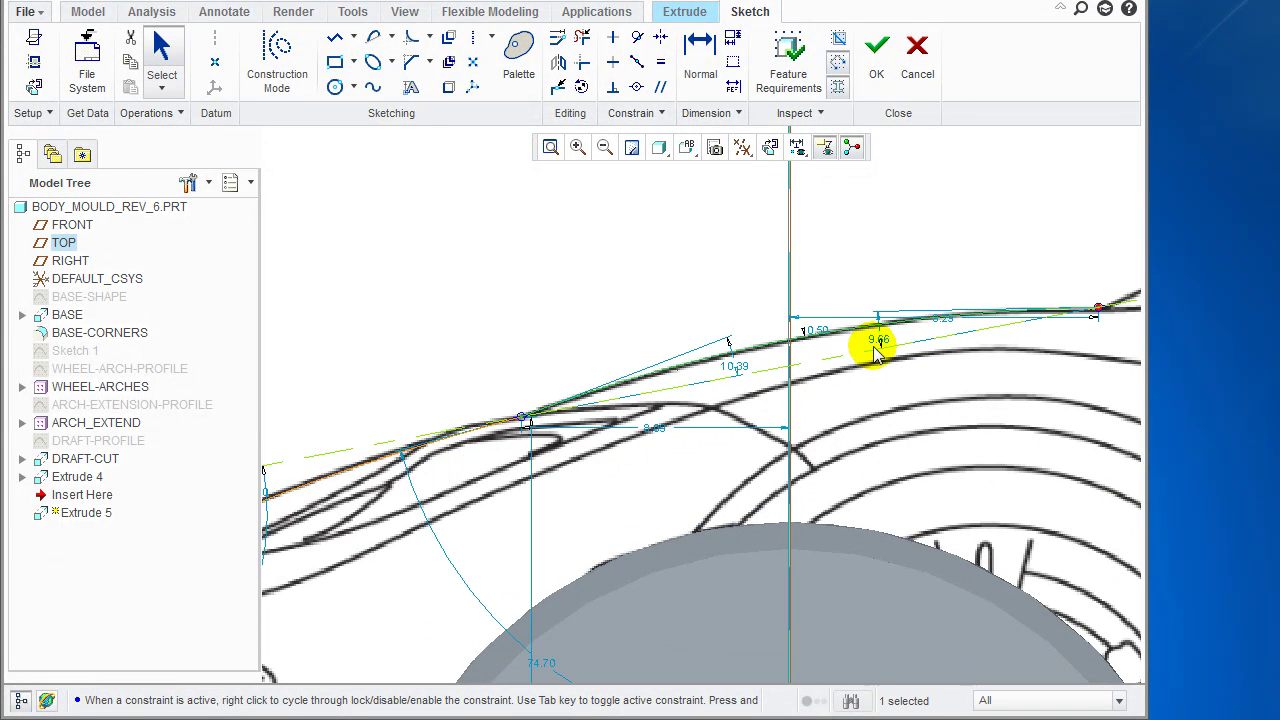
key("Delete")
scroll(905, 417, "up", 2)
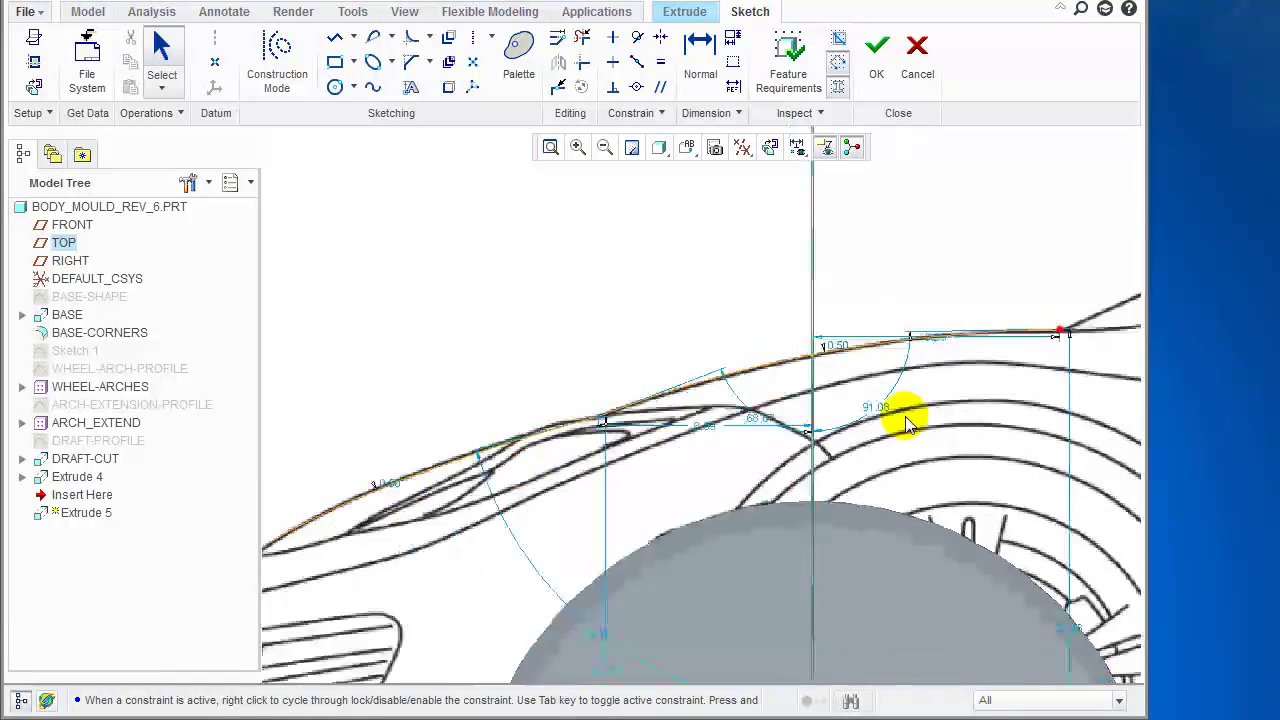
mouse_move(832, 424)
middle_mouse_down("shift")
mouse_move(520, 402)
mouse_move(409, 450)
mouse_move(340, 501)
middle_mouse_up("shift")
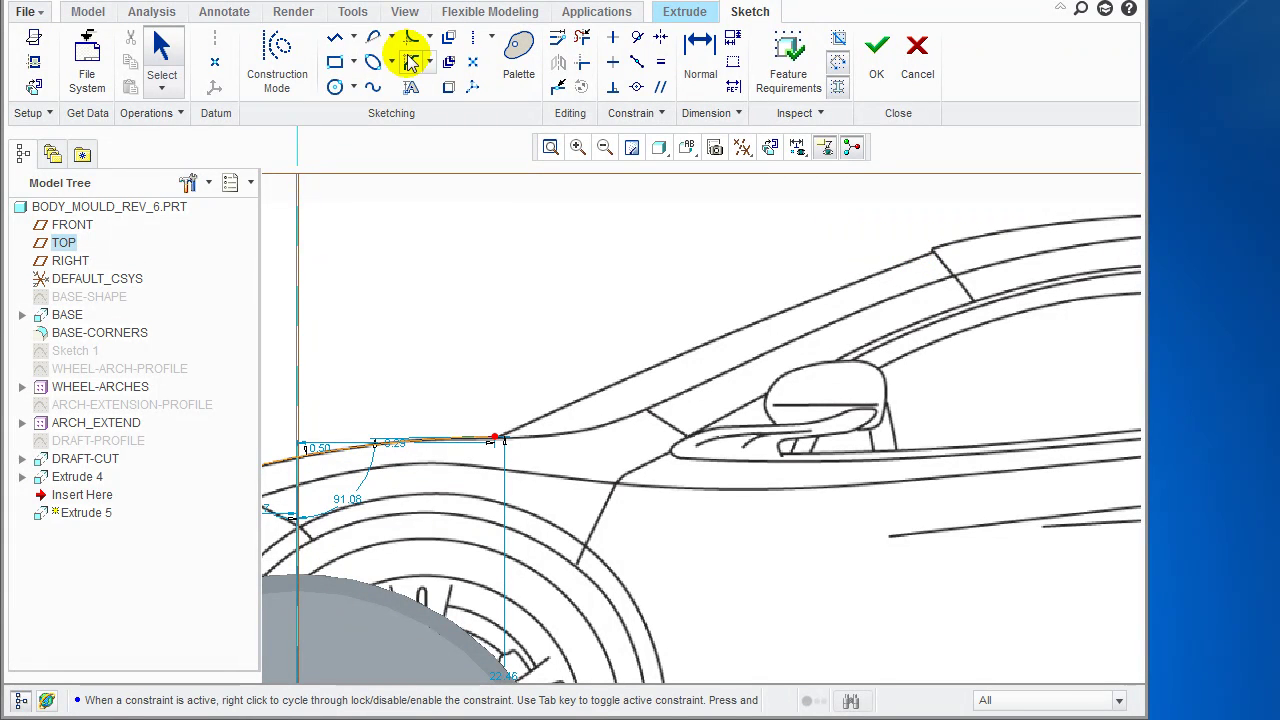
left_click(374, 36)
left_click(503, 455)
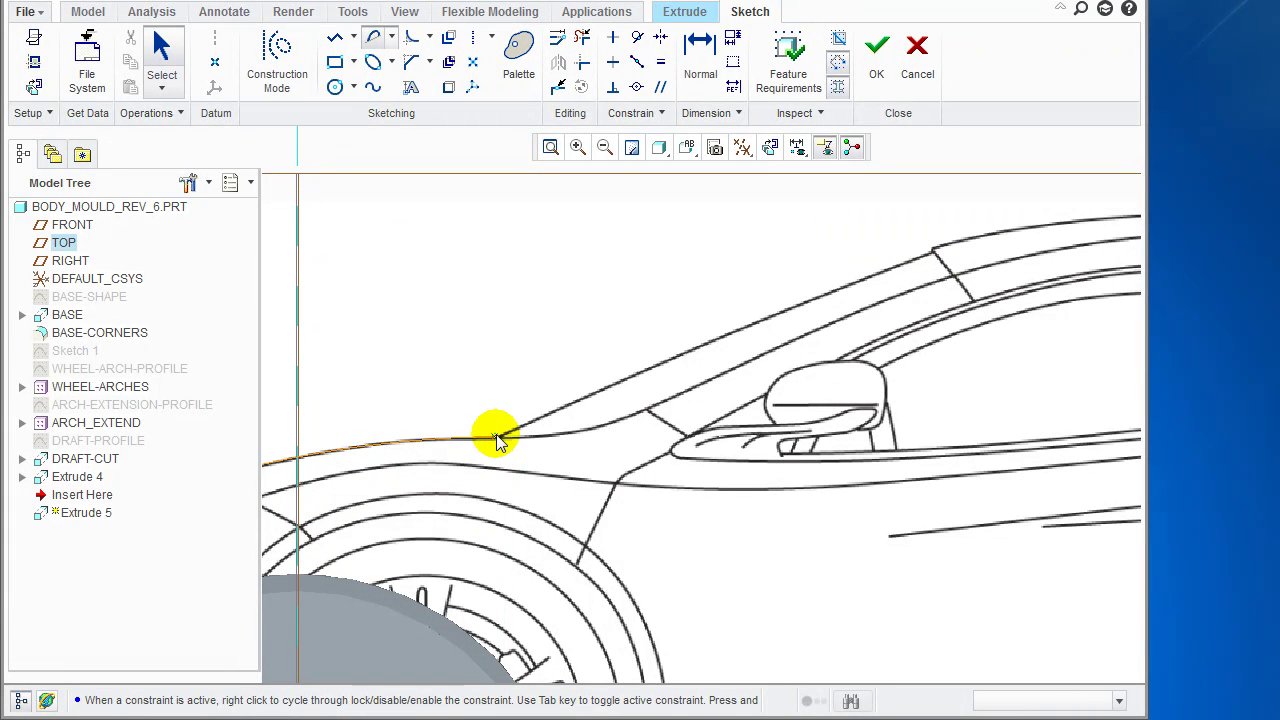
left_click(493, 433)
left_click(945, 251)
left_click(733, 331)
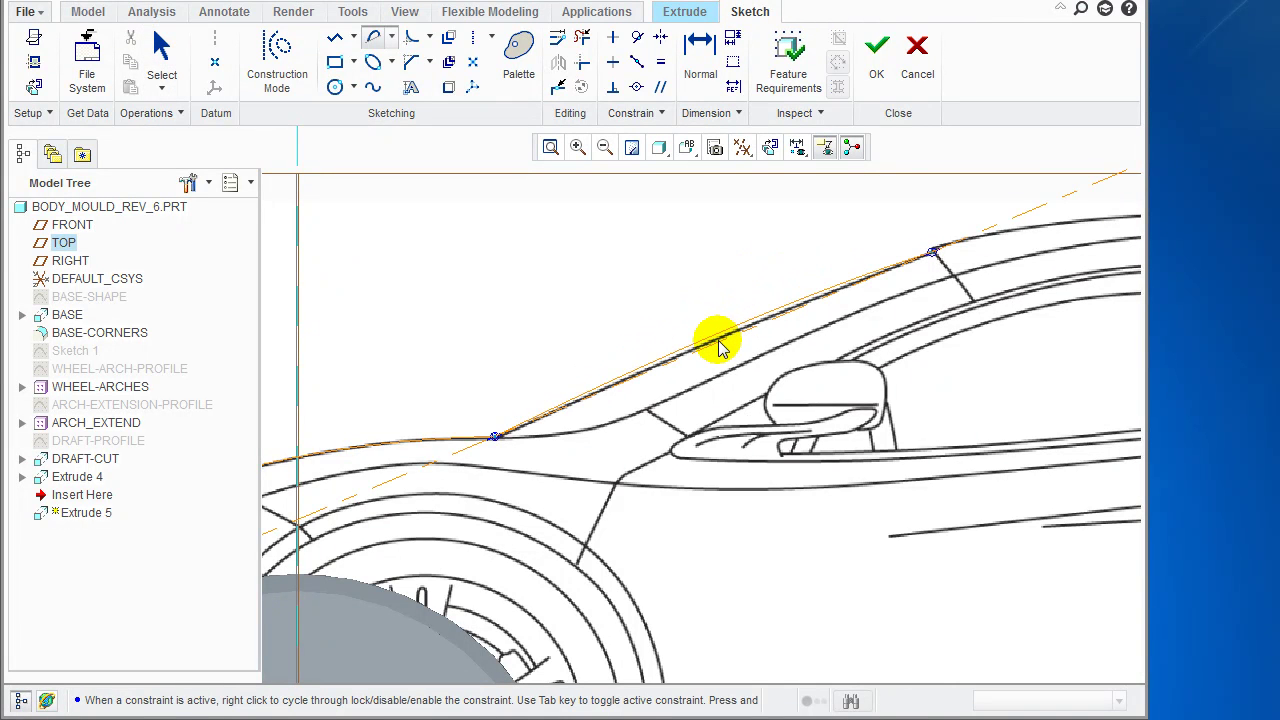
scroll(724, 354, "down", 3)
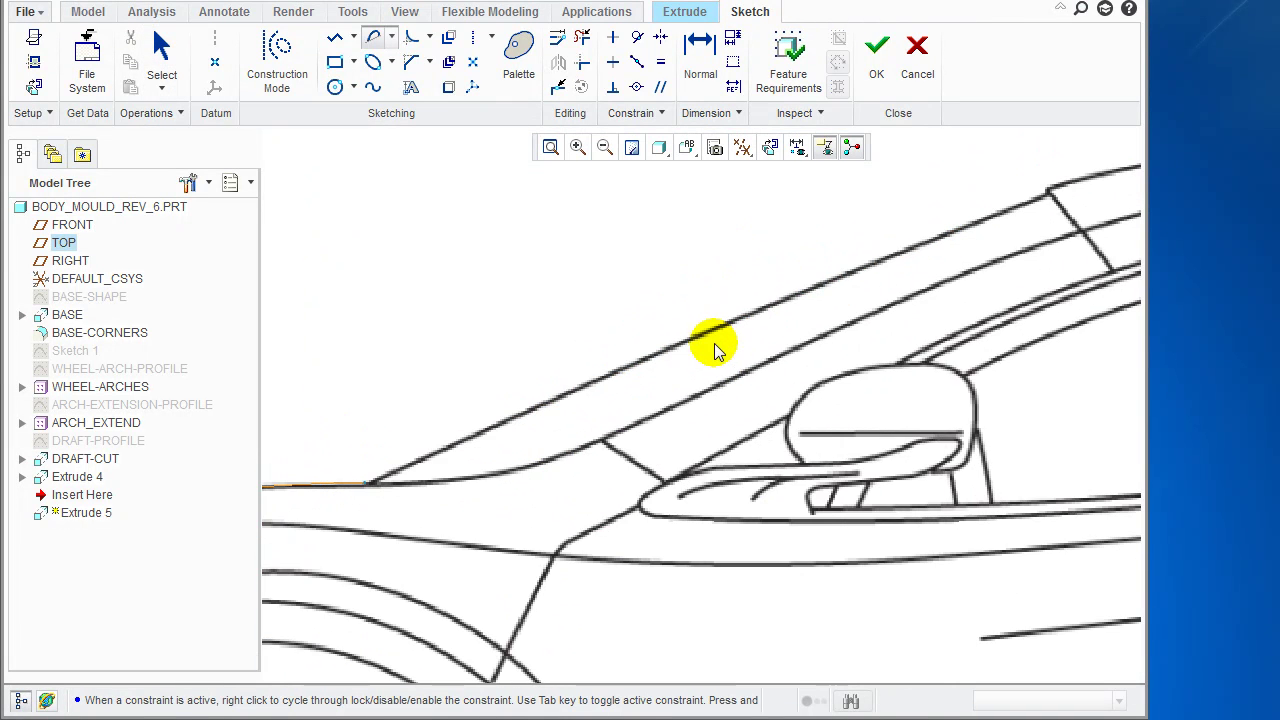
left_click_drag(655, 290, 673, 332)
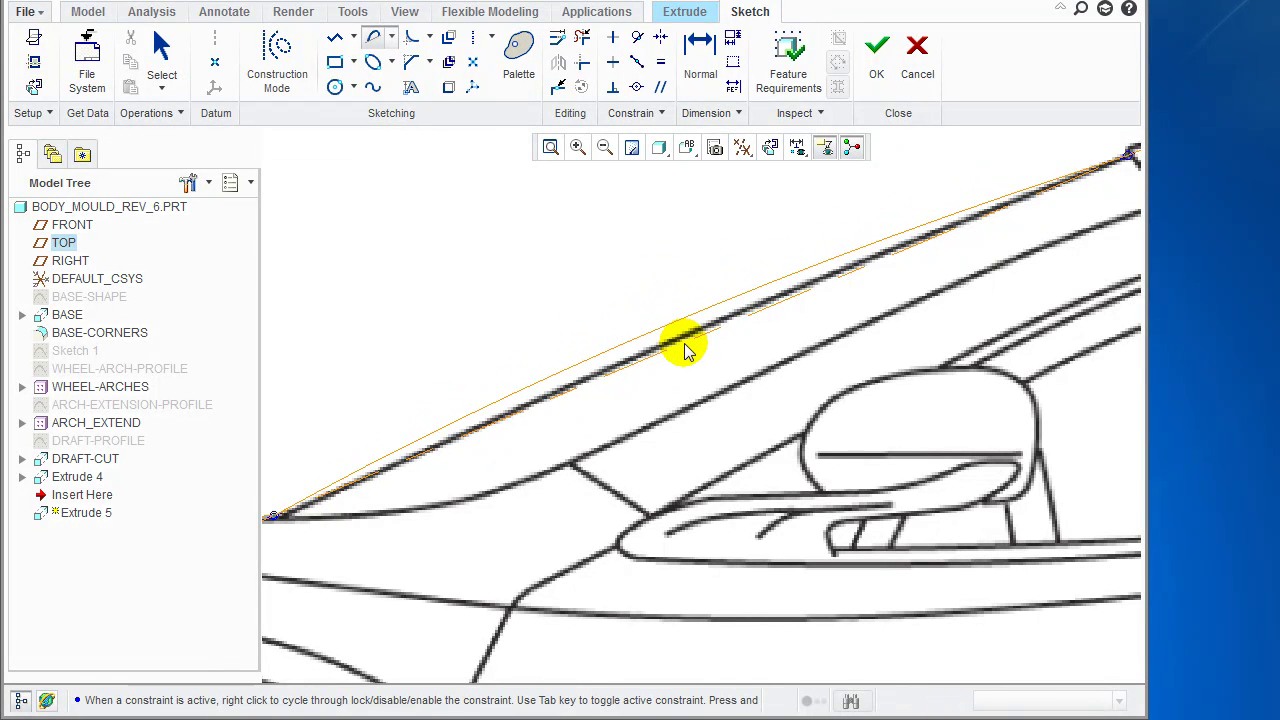
scroll(705, 355, "up", 3)
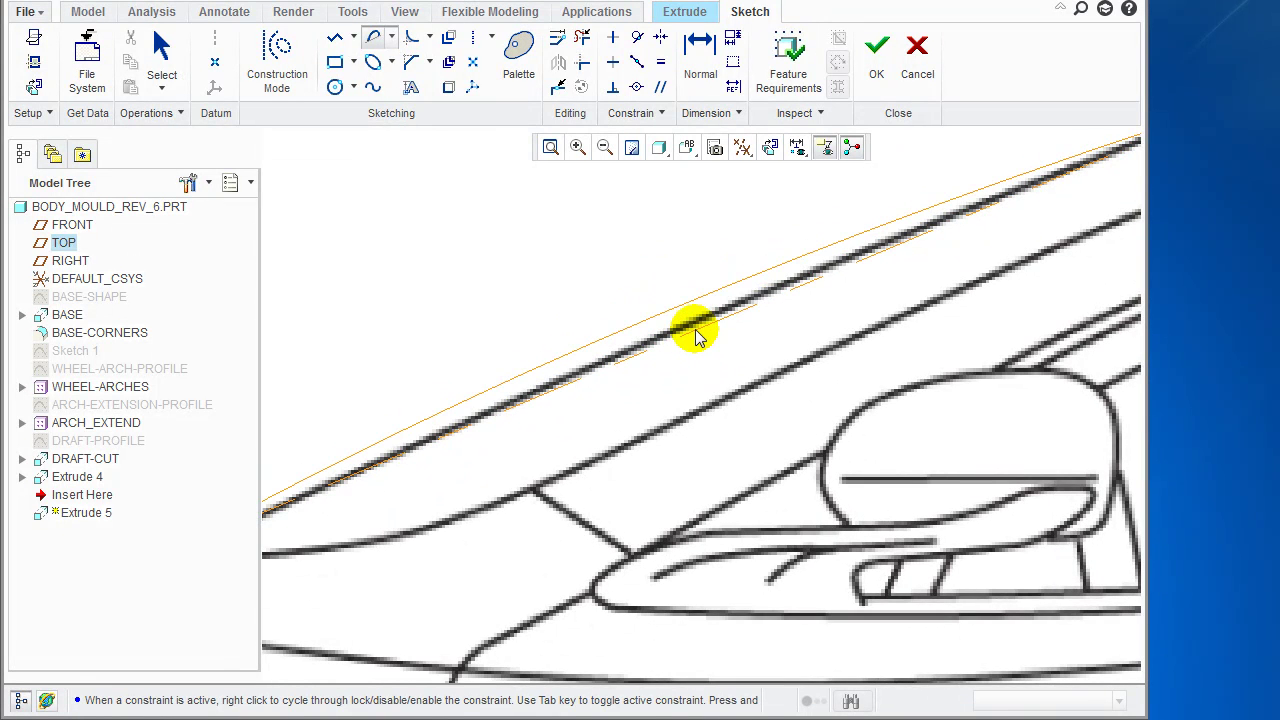
scroll(697, 330, "down", 6)
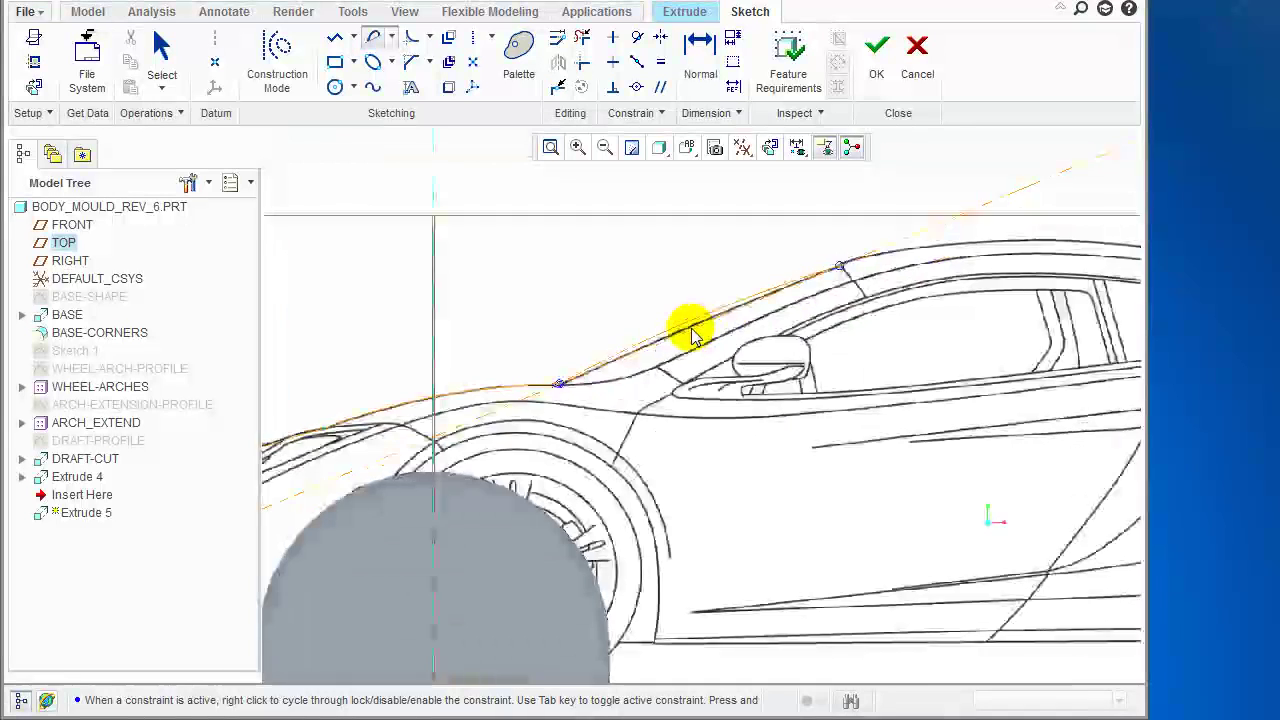
middle_click(712, 331)
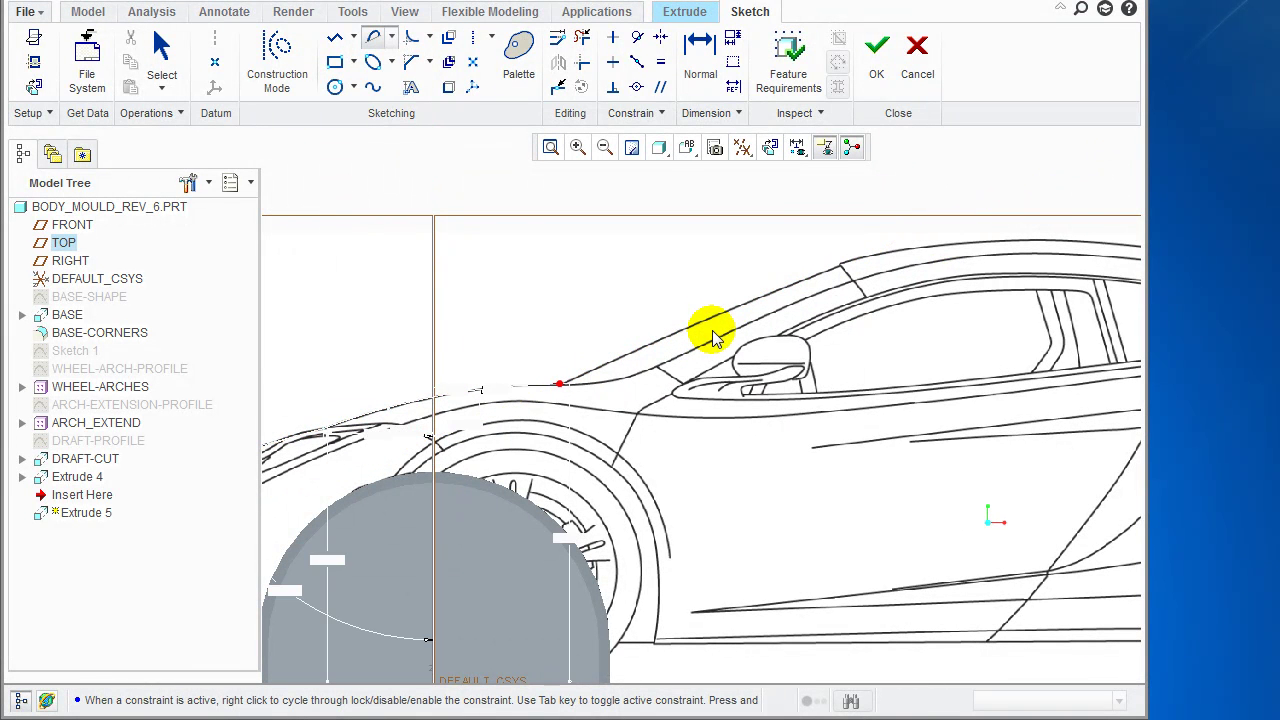
left_click(712, 331)
Step: Draw a straight line along the windscreen from the rear end of the bonnet conic to the front edge of the roof
left_click(338, 41)
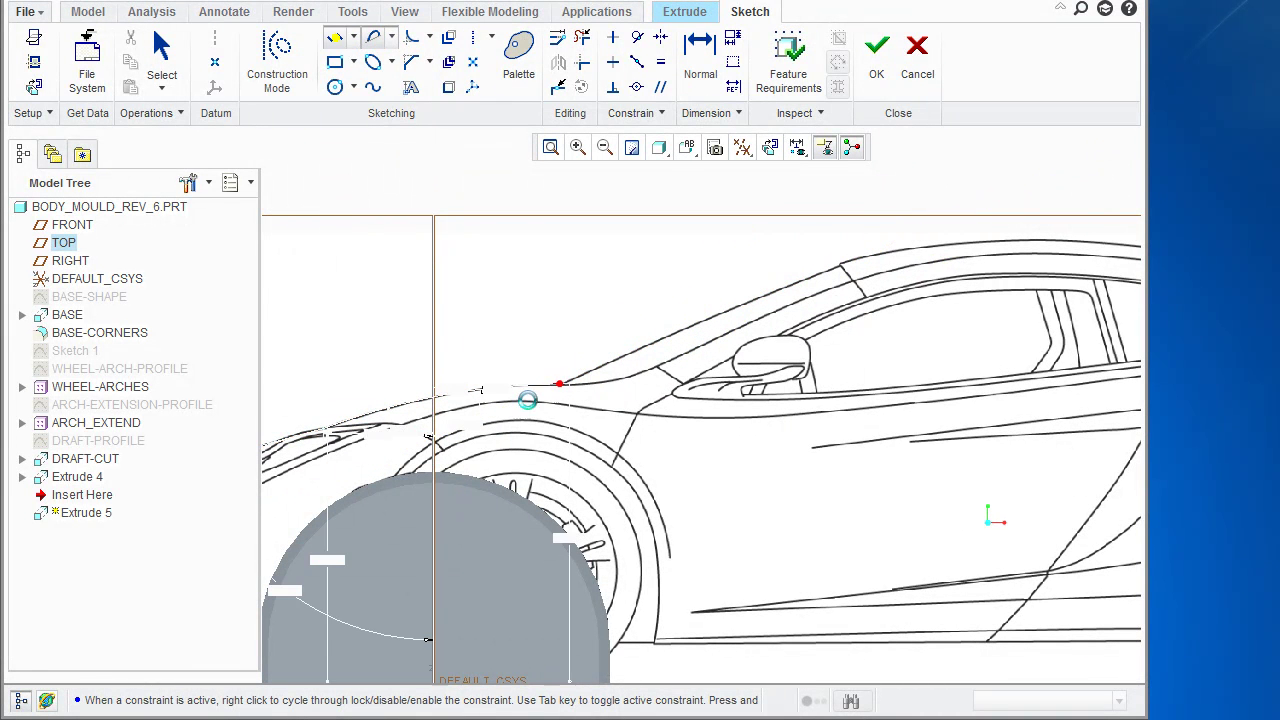
scroll(585, 392, "up", 3)
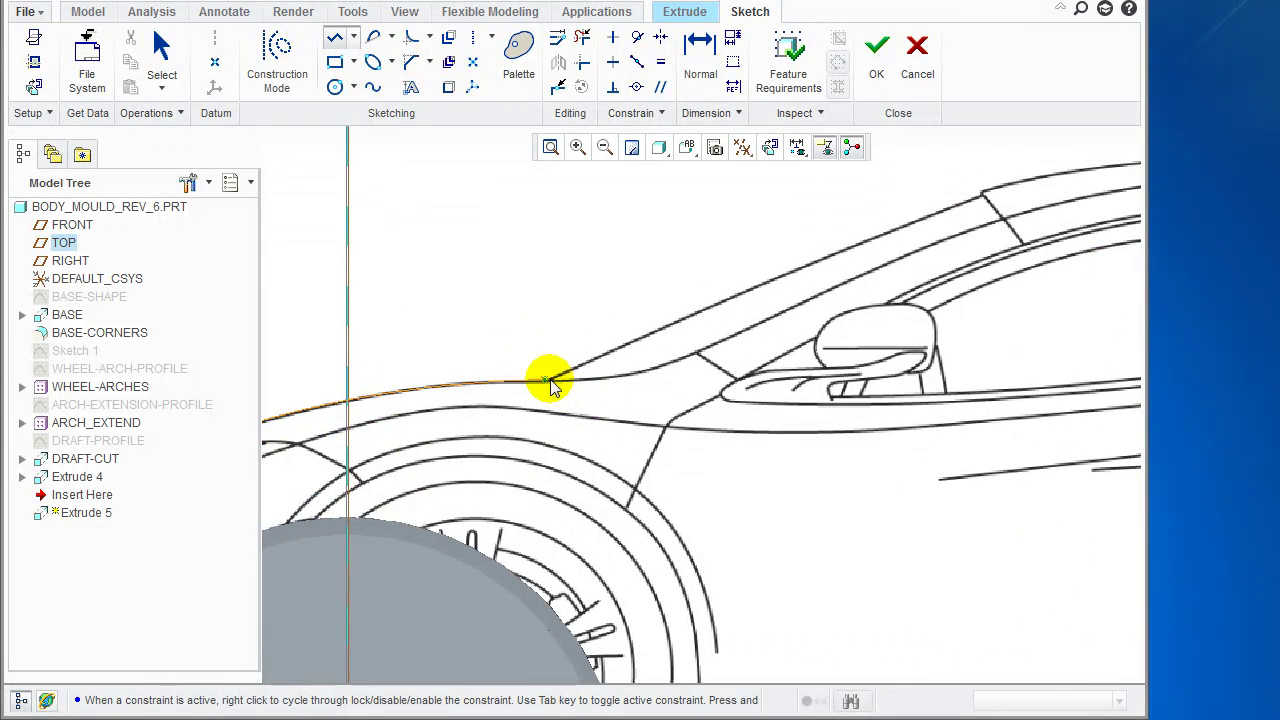
left_click(976, 198)
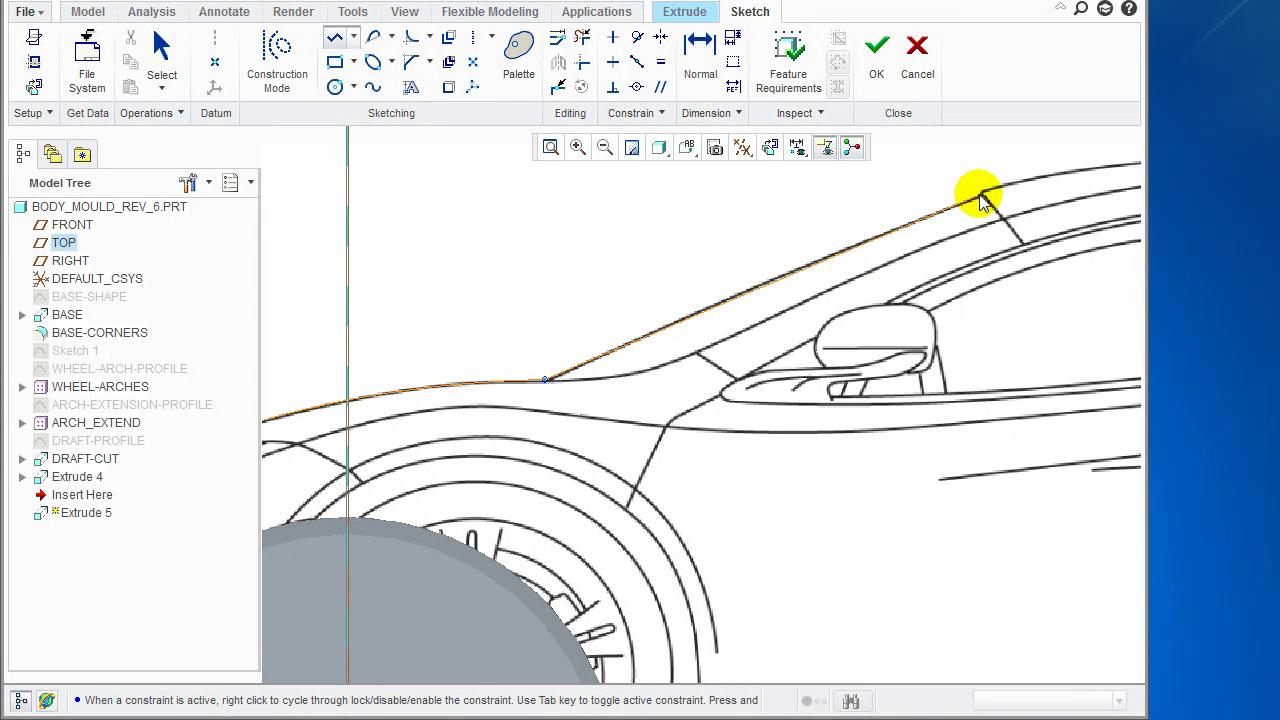
middle_click(984, 198)
scroll(997, 199, "down", 1)
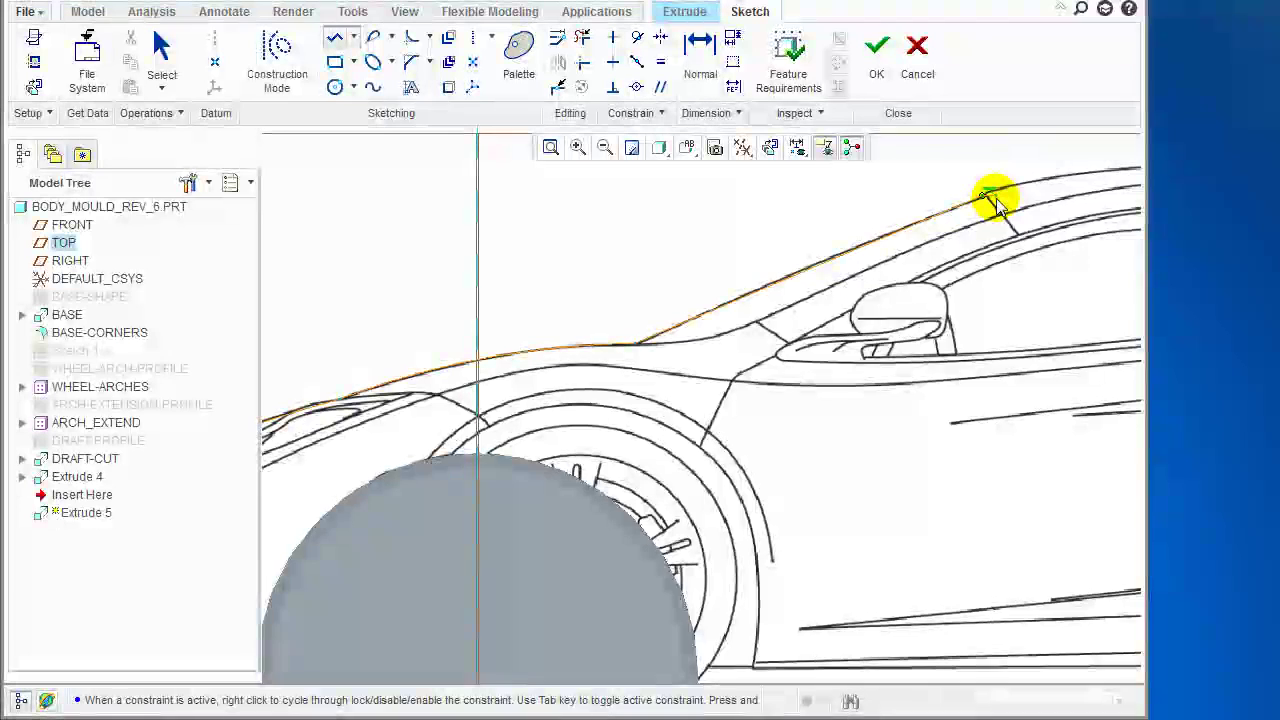
middle_click_drag(981, 203, 786, 328, "shift")
scroll(872, 302, "up", 1)
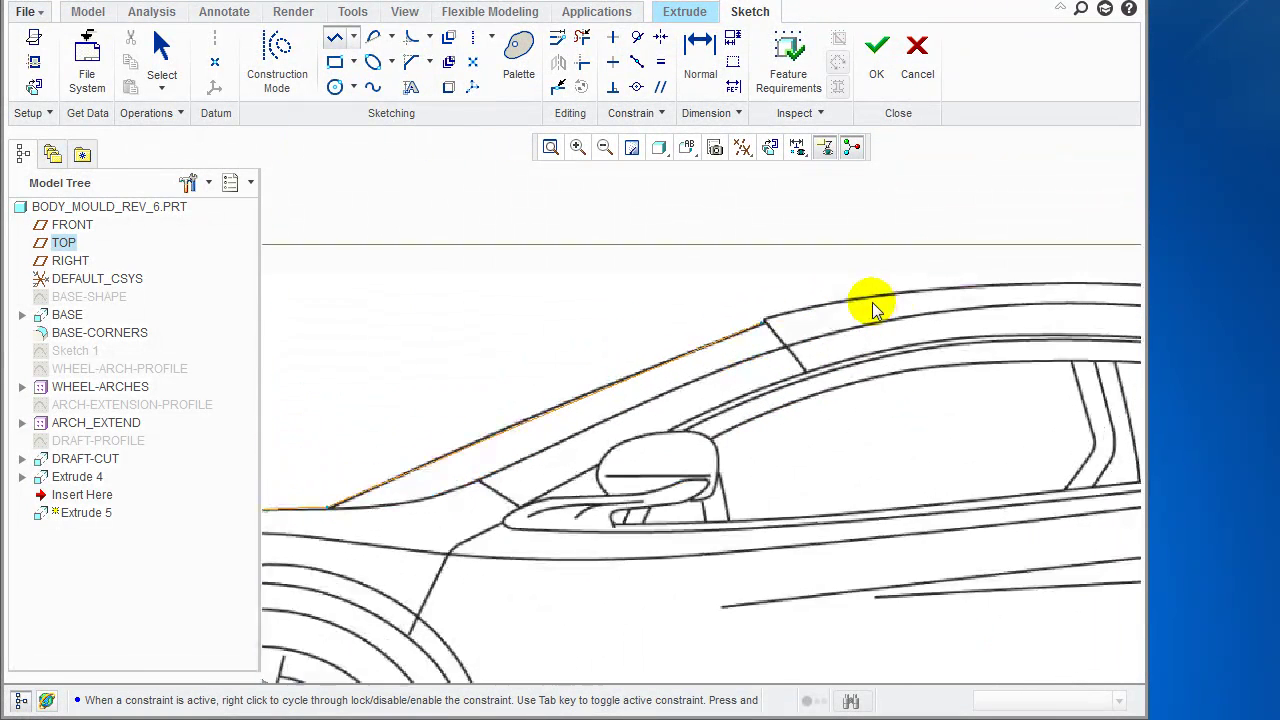
scroll(872, 308, "up", 1)
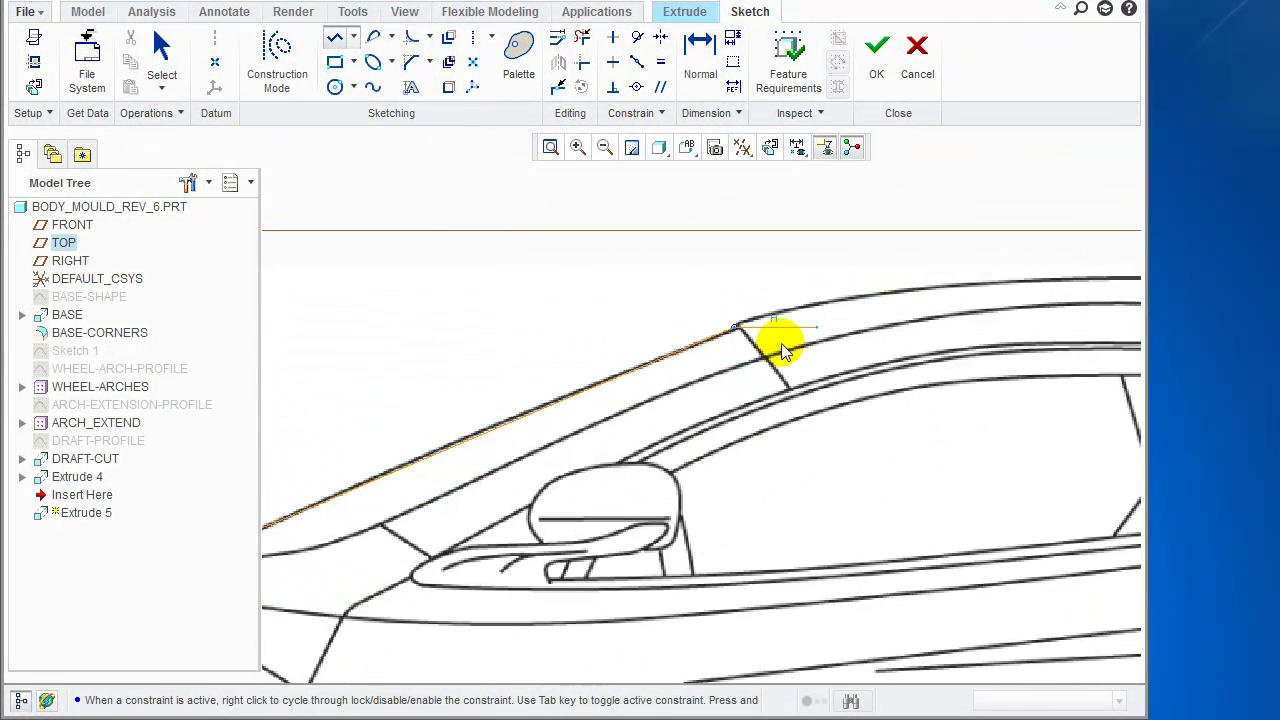
left_click(816, 254)
key("Escape")
key("Escape")
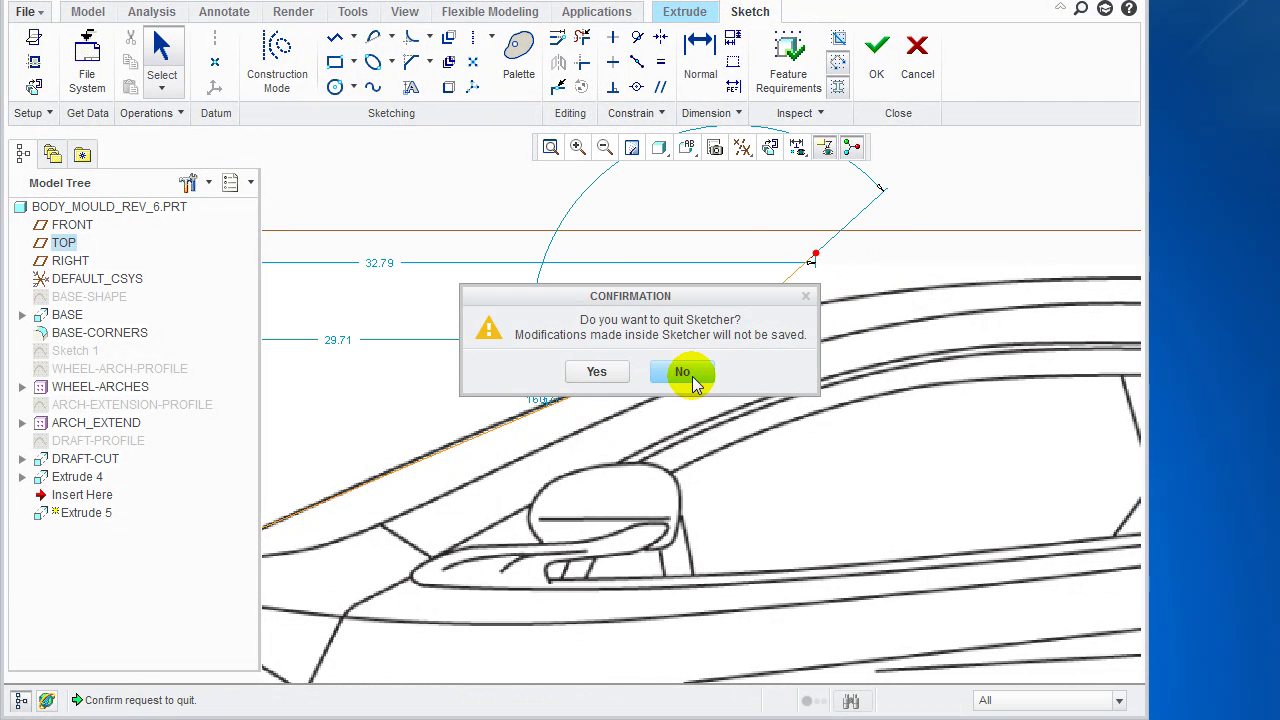
left_click(692, 376)
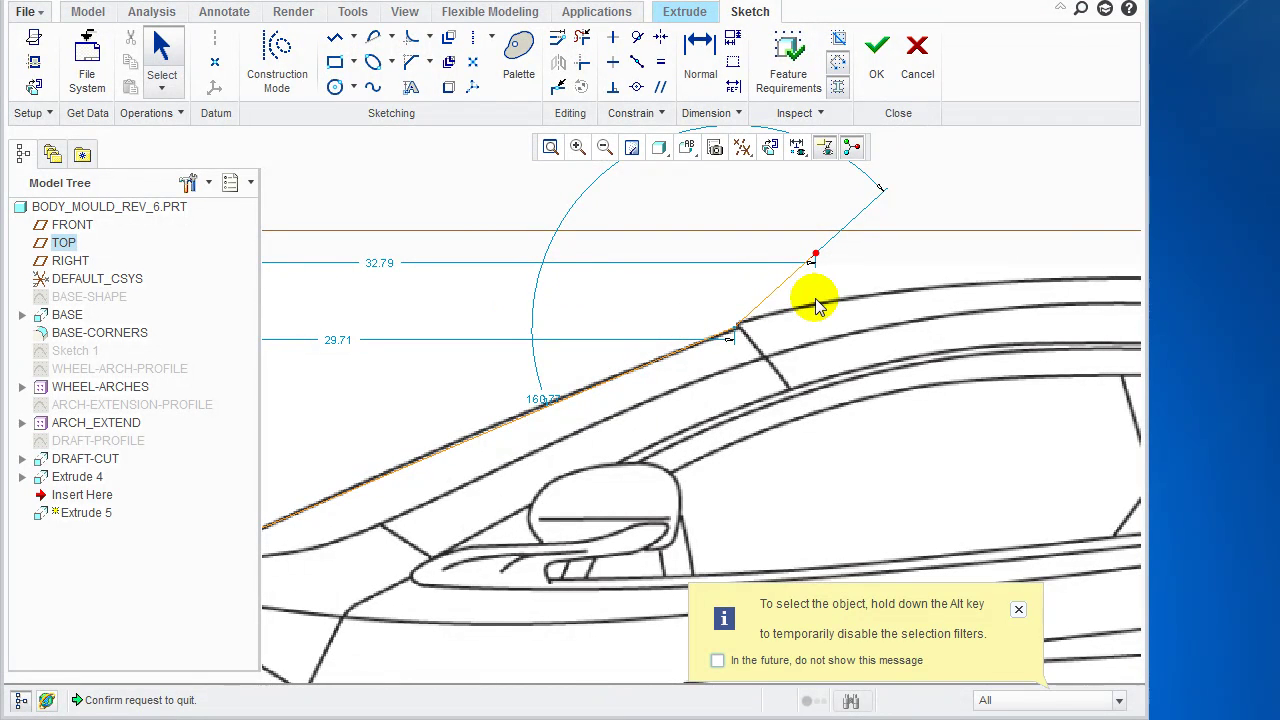
left_click(779, 285)
key("Delete")
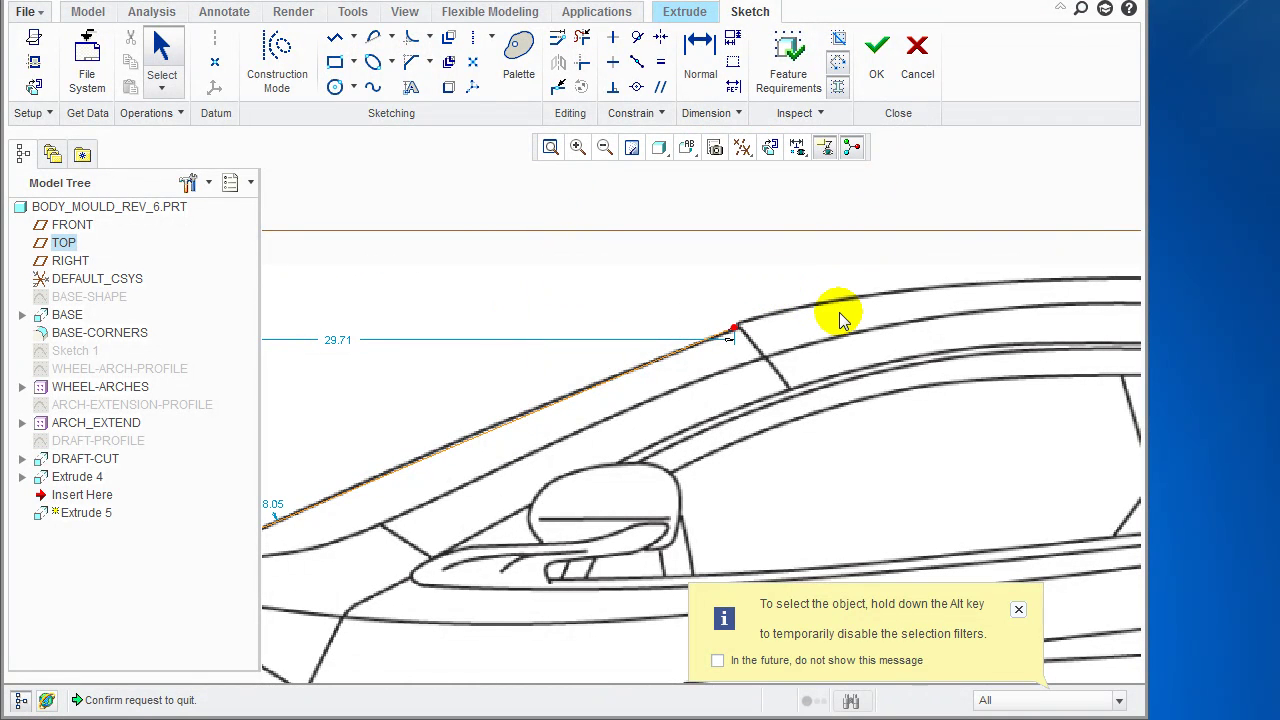
Step: Draw connected lines from the windscreen top over the roof, rear deck and tail, ending vertically on the horizontal reference
left_click(336, 40)
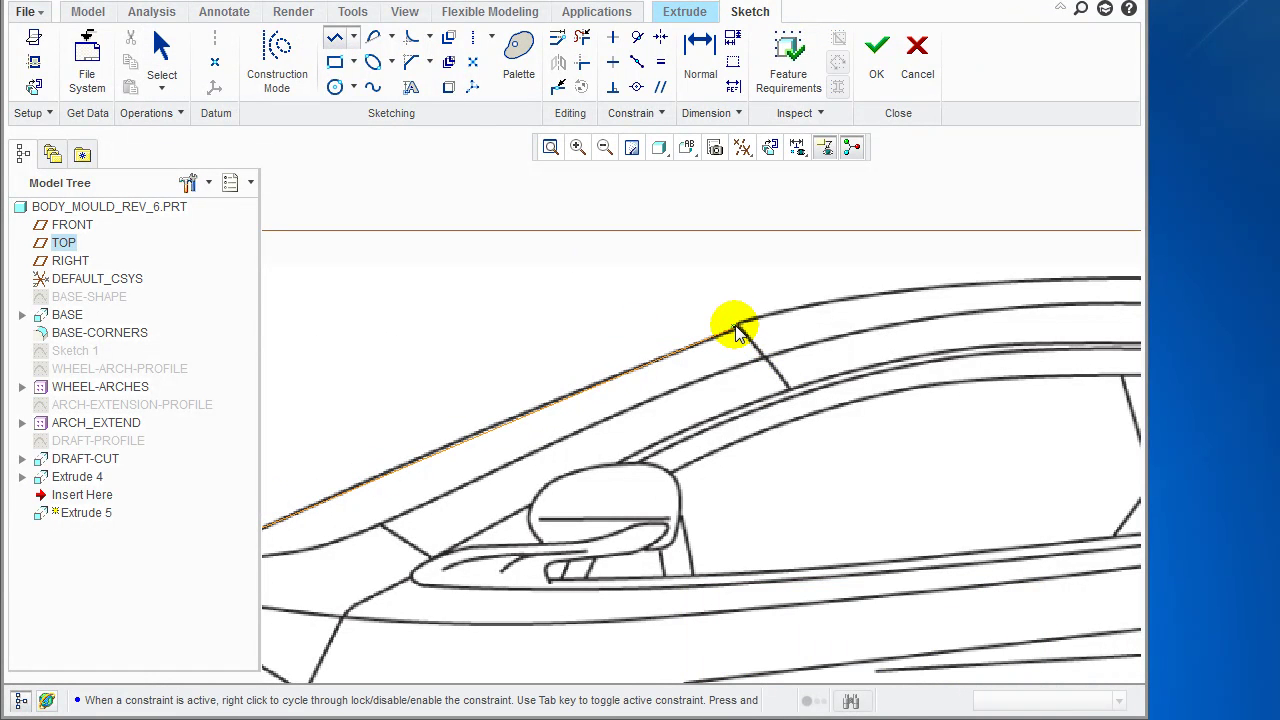
left_click(876, 295)
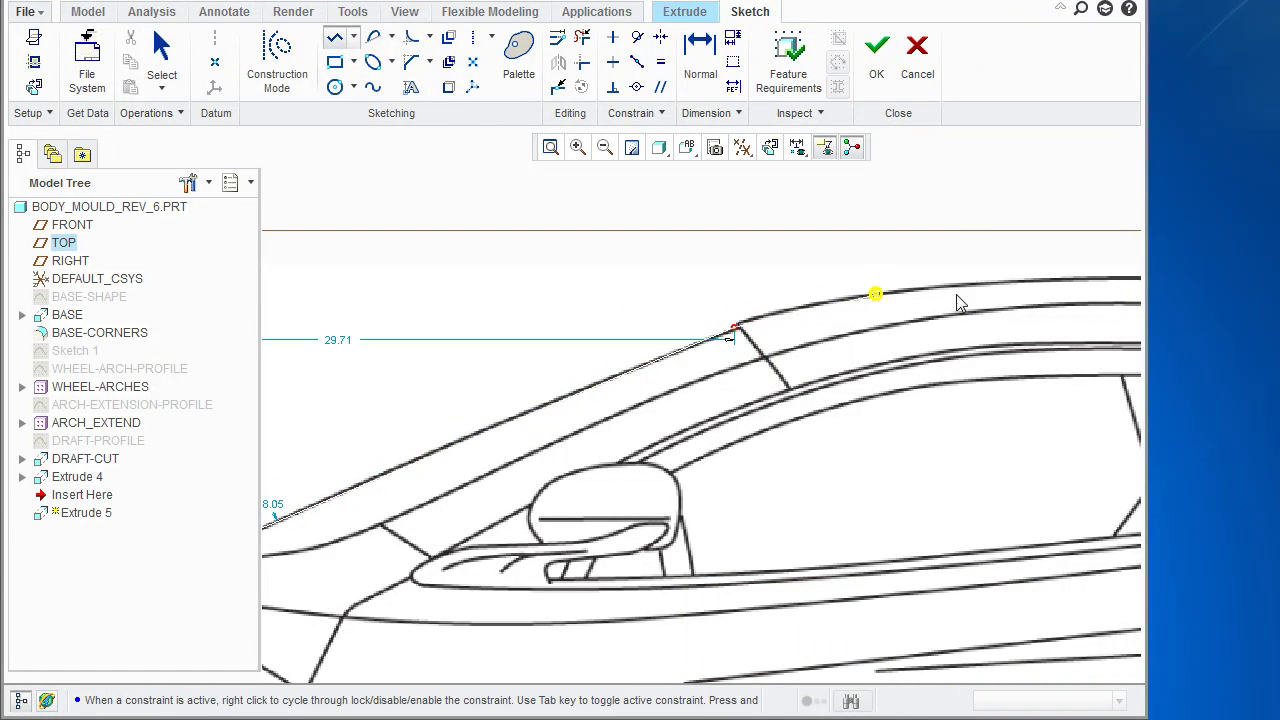
scroll(966, 294, "up", 4)
mouse_move(946, 284)
middle_mouse_down("shift")
mouse_move(803, 251)
mouse_move(487, 233)
middle_mouse_up("shift")
middle_click(803, 256)
left_click(1081, 319)
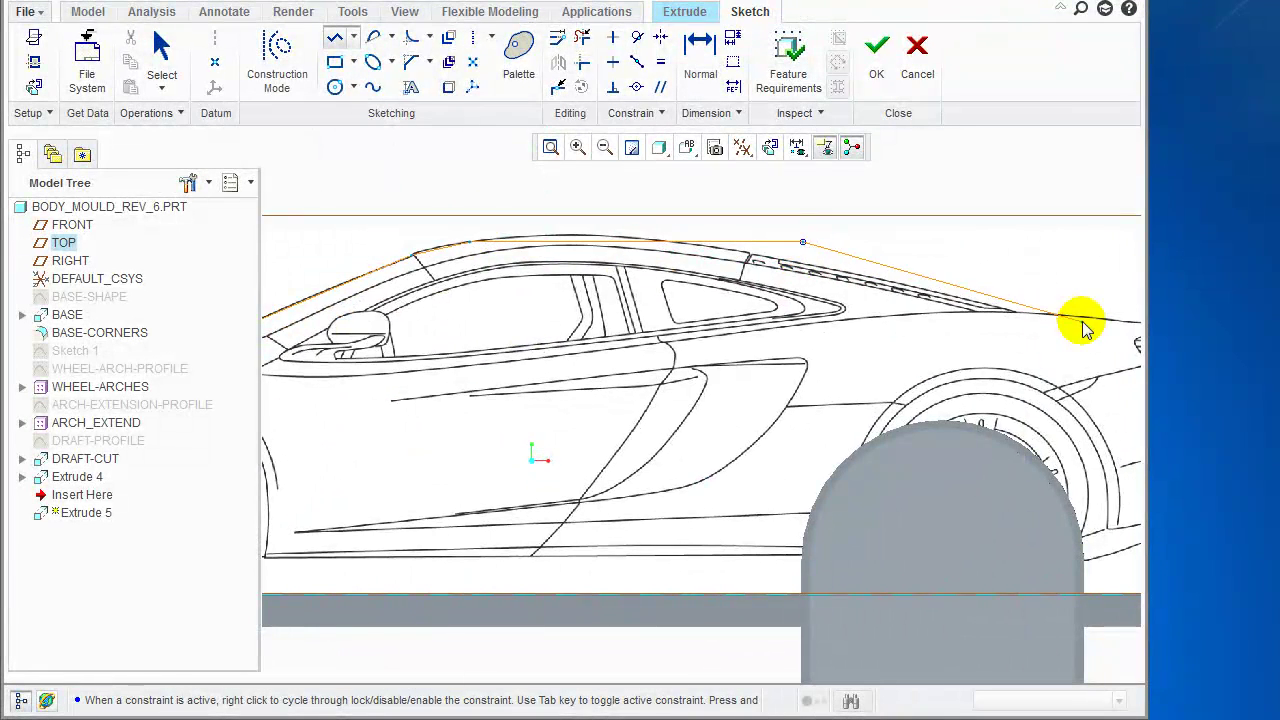
middle_click_drag(1106, 363, 576, 307, "shift")
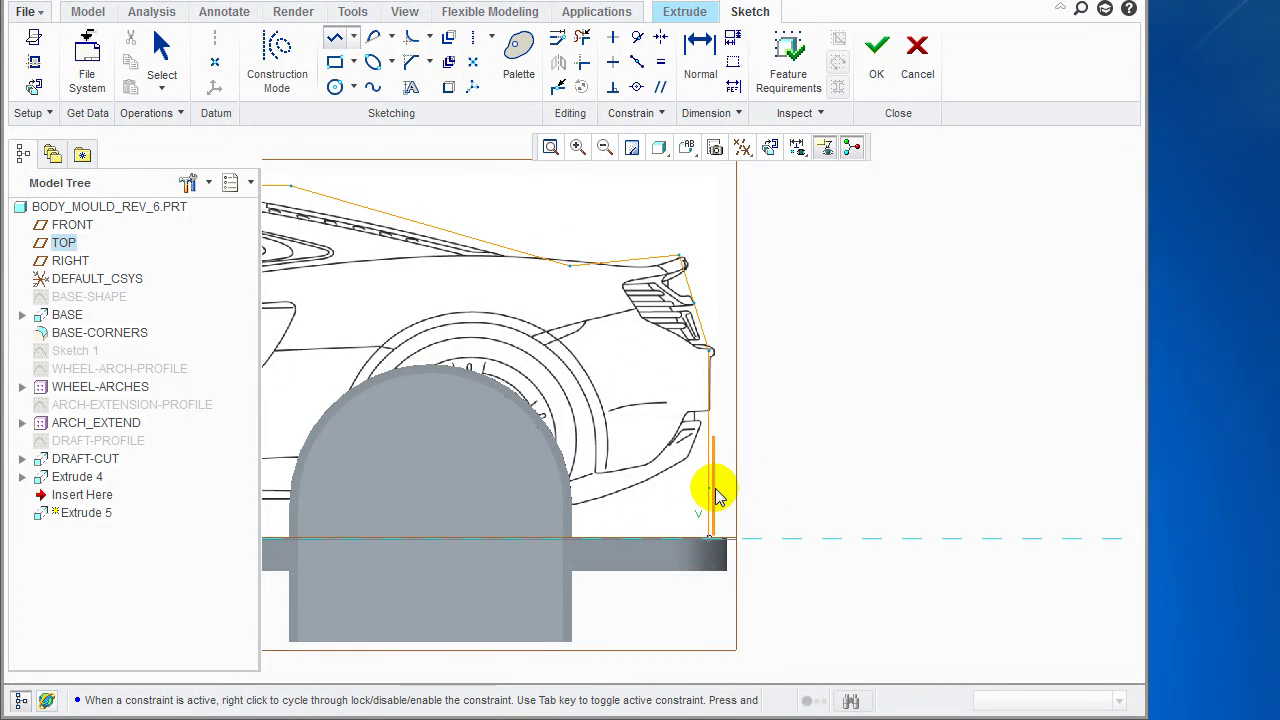
Step: Close the profile with a line along the horizontal reference to the nose line's lower end, and accept the sketch
scroll(715, 490, "up", 1)
scroll(736, 500, "down", 2)
scroll(666, 474, "up", 3)
mouse_move(596, 398)
middle_mouse_down("shift")
mouse_move(916, 348)
mouse_move(1080, 343)
middle_mouse_up("shift")
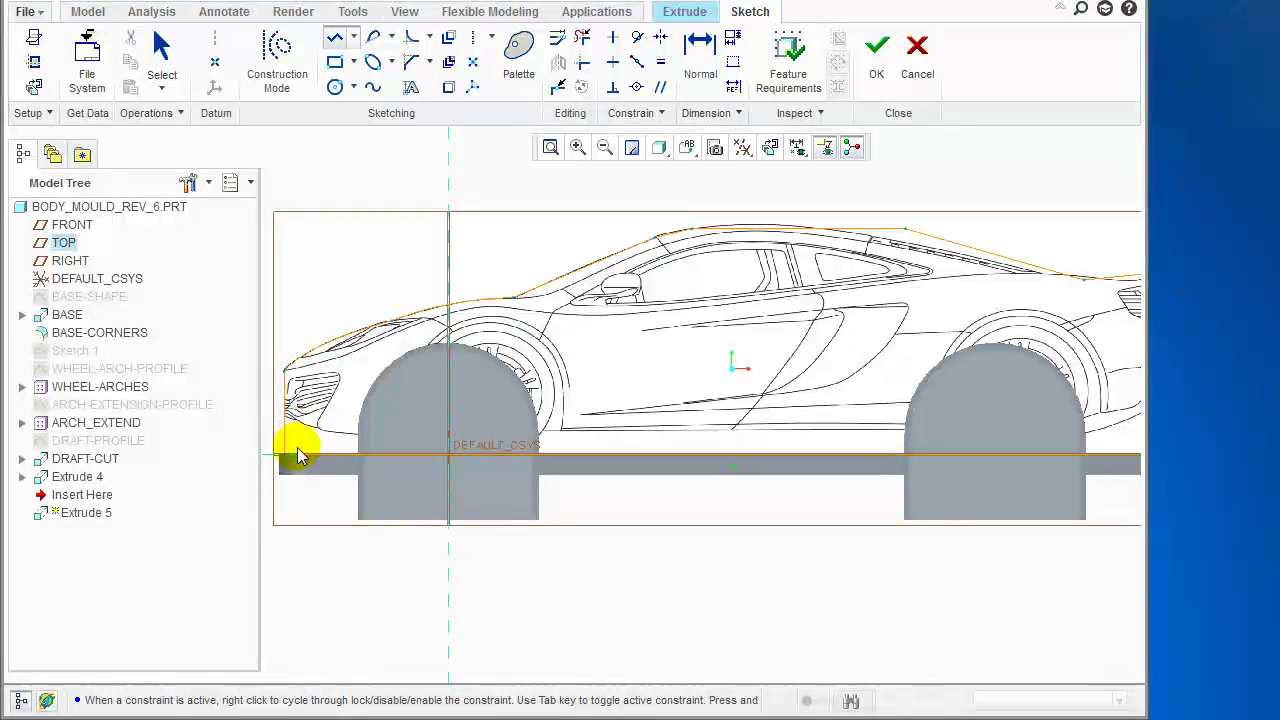
scroll(295, 445, "up", 3)
middle_click_drag(291, 430, 673, 466, "shift")
scroll(668, 491, "up", 4)
left_click(653, 482)
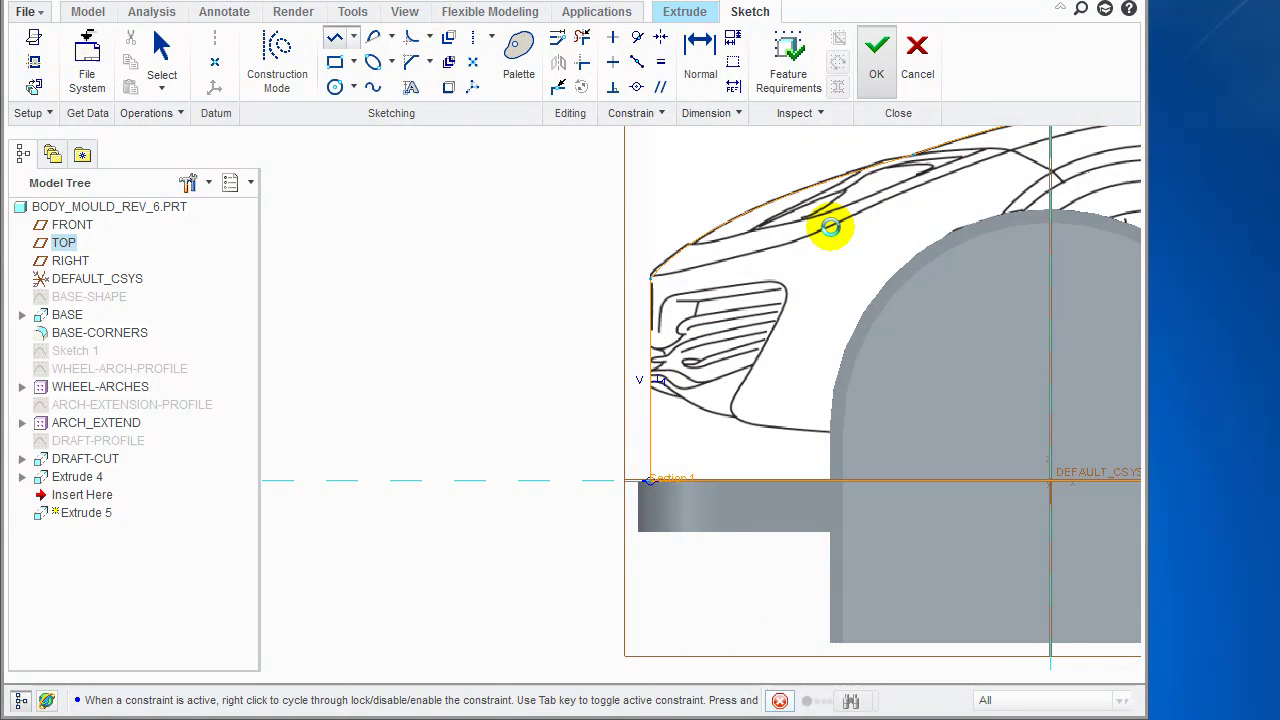
Step: Show the extrude preview in the default orientation
left_click(703, 150)
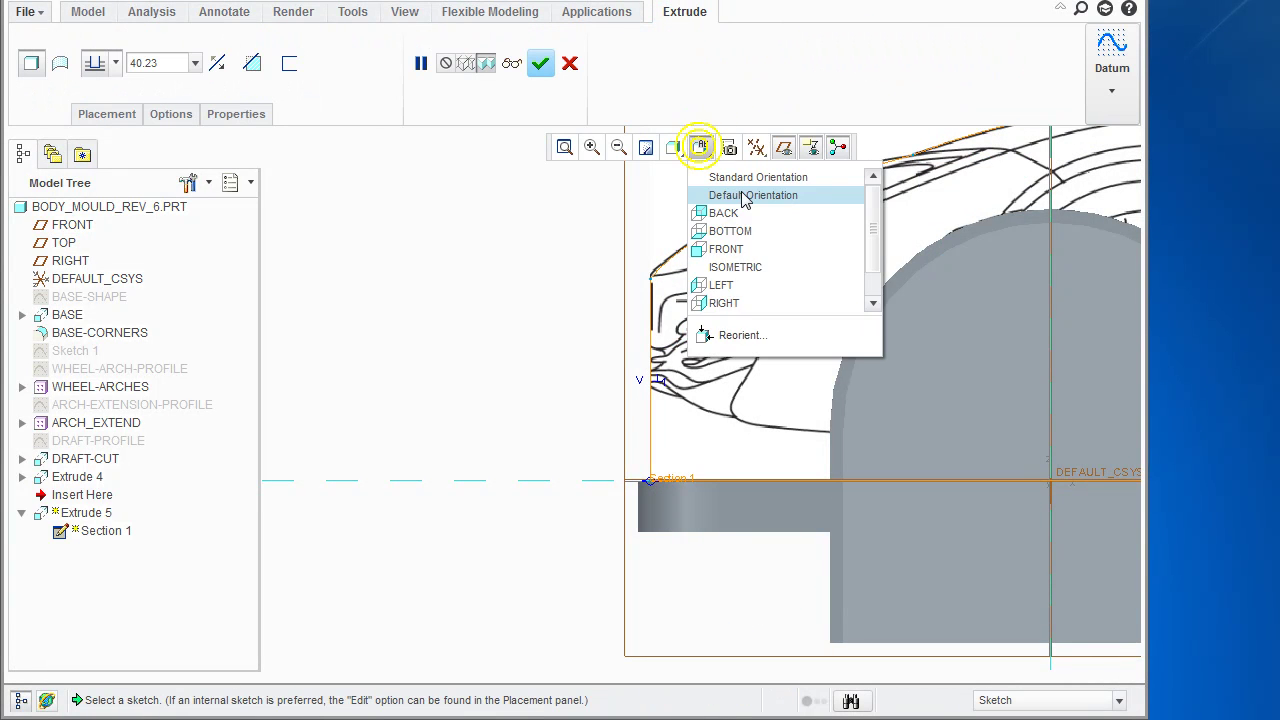
left_click(737, 194)
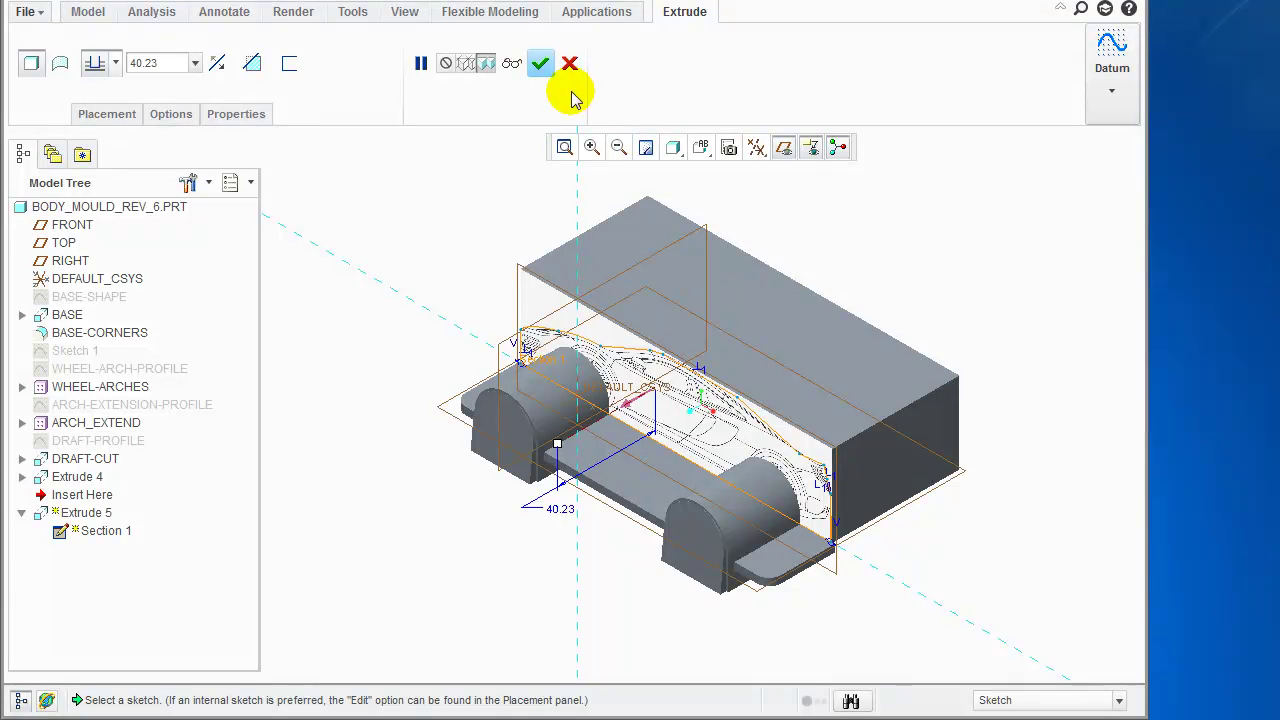
Step: Accept the car body extrusion, keeping it as a failed feature, and reorder it ahead of Extrude 4 in the feature sequence
left_click(540, 66)
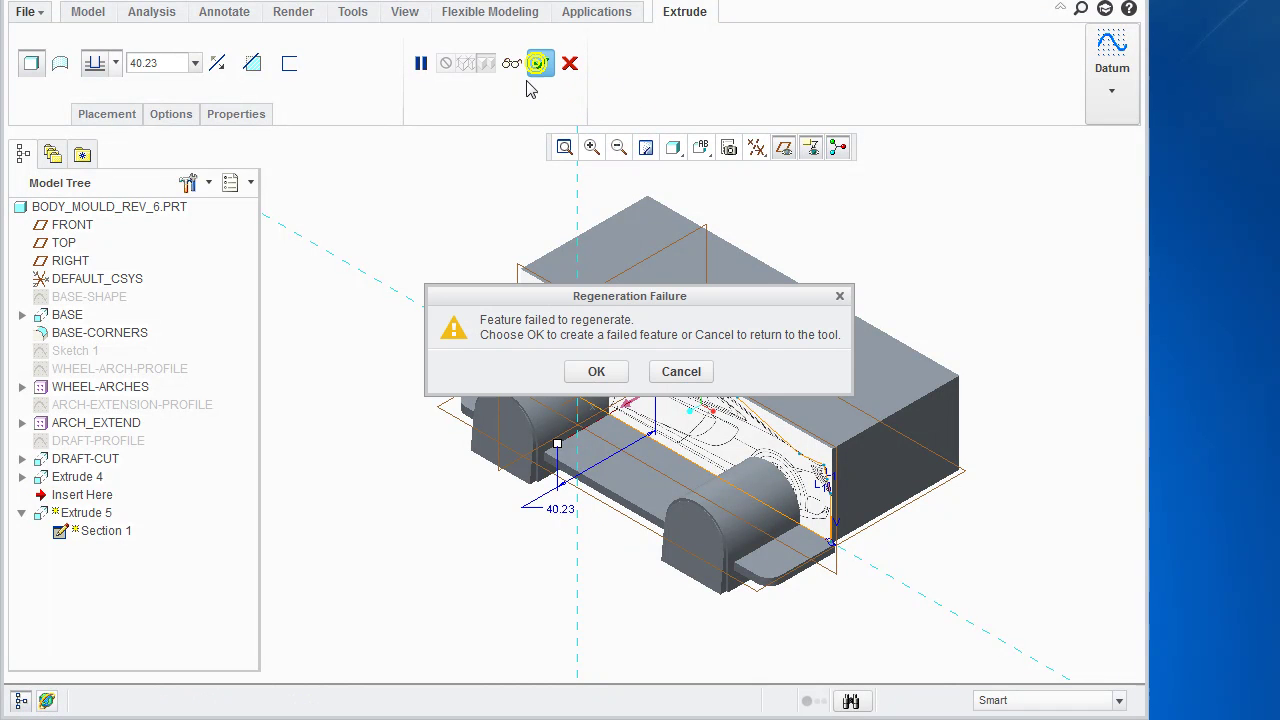
left_click(618, 372)
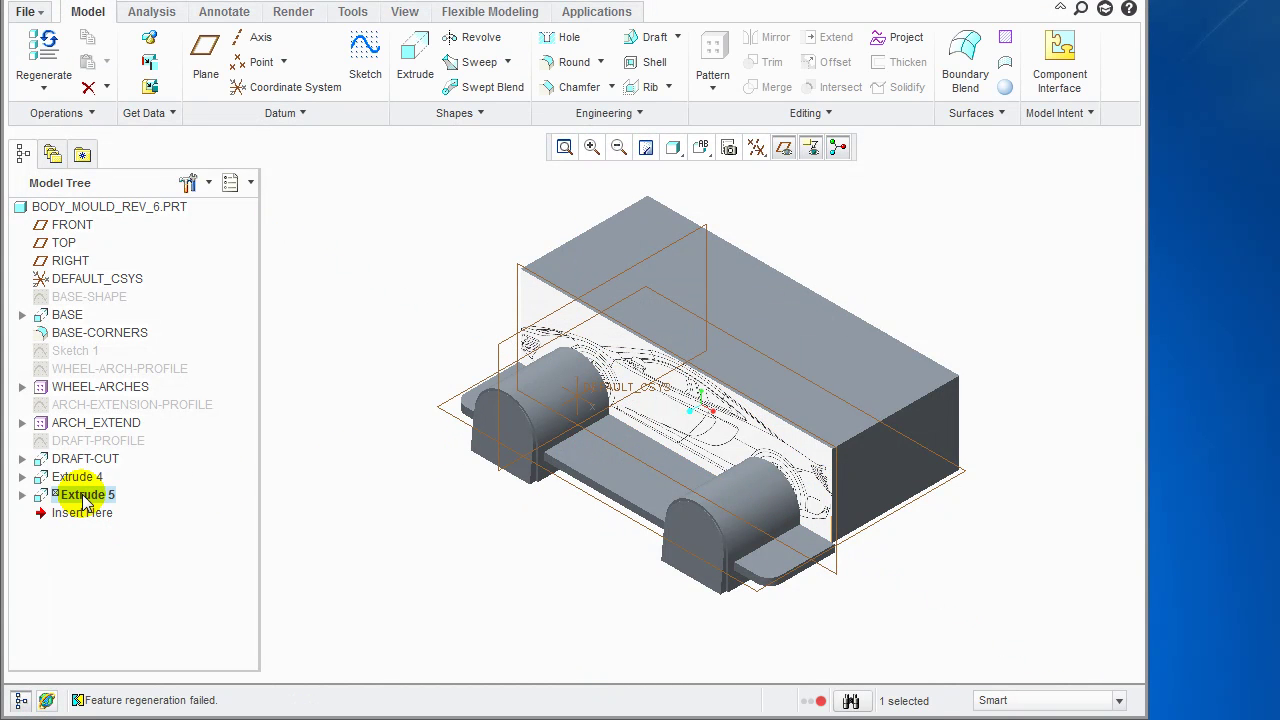
left_click_drag(85, 500, 86, 478)
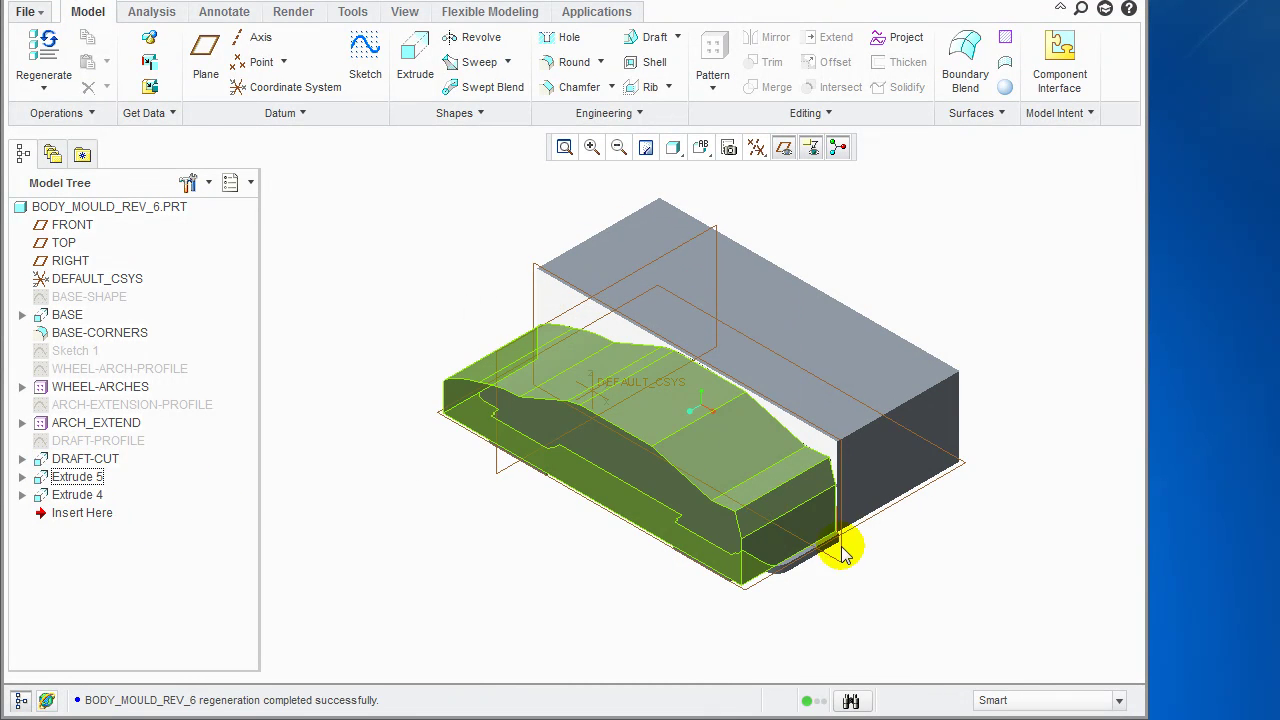
Step: Redefine the car body extrusion with a reduced depth of about 23.70 and accept the change
right_click(85, 478)
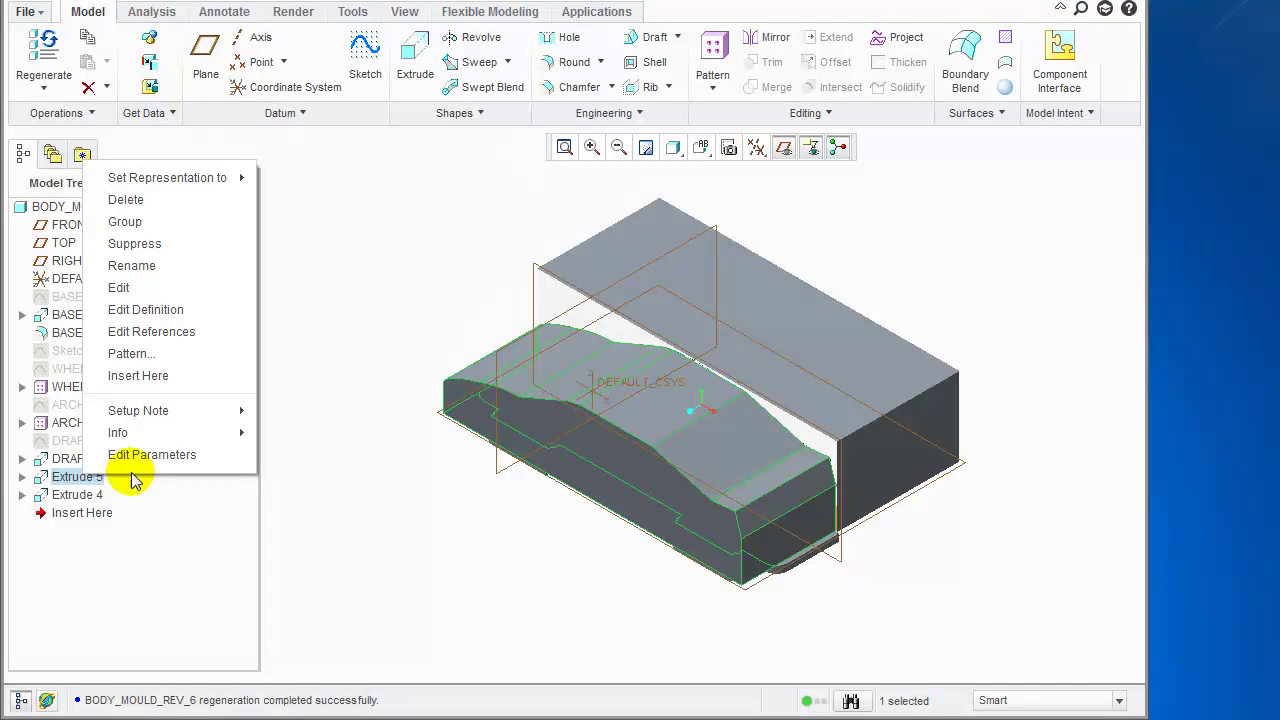
left_click(161, 312)
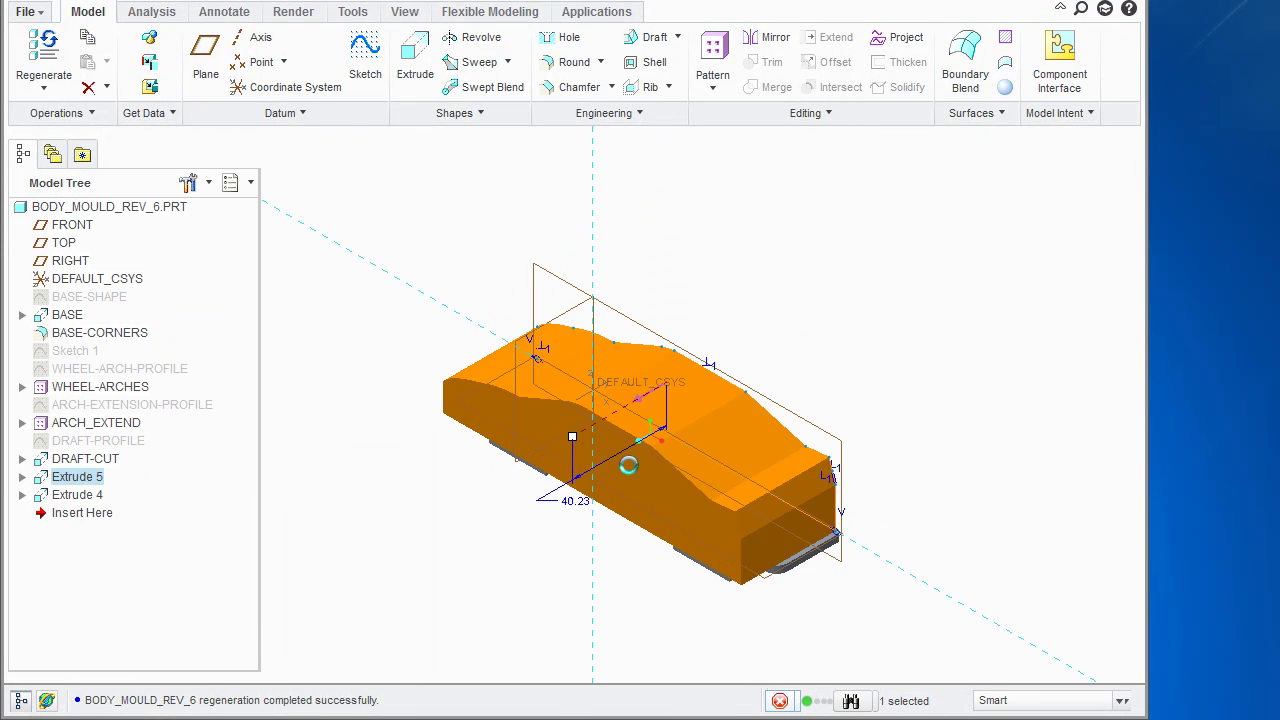
left_click_drag(572, 436, 616, 424)
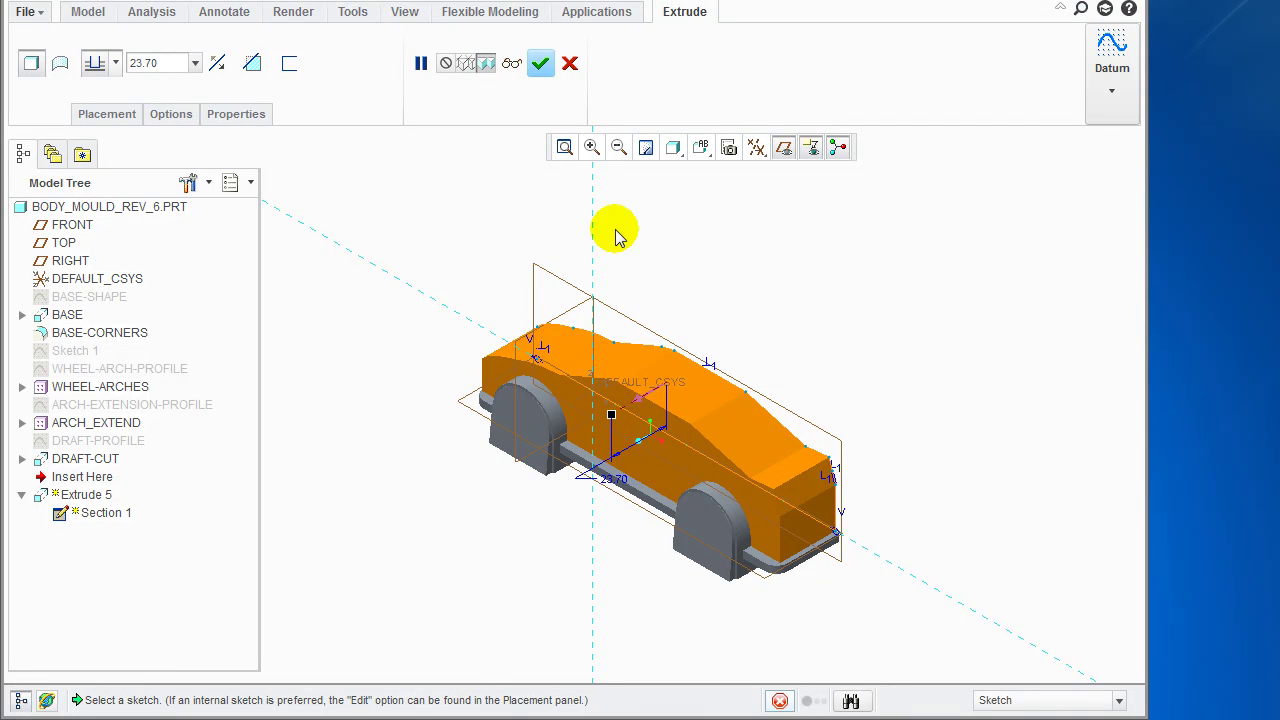
left_click(540, 63)
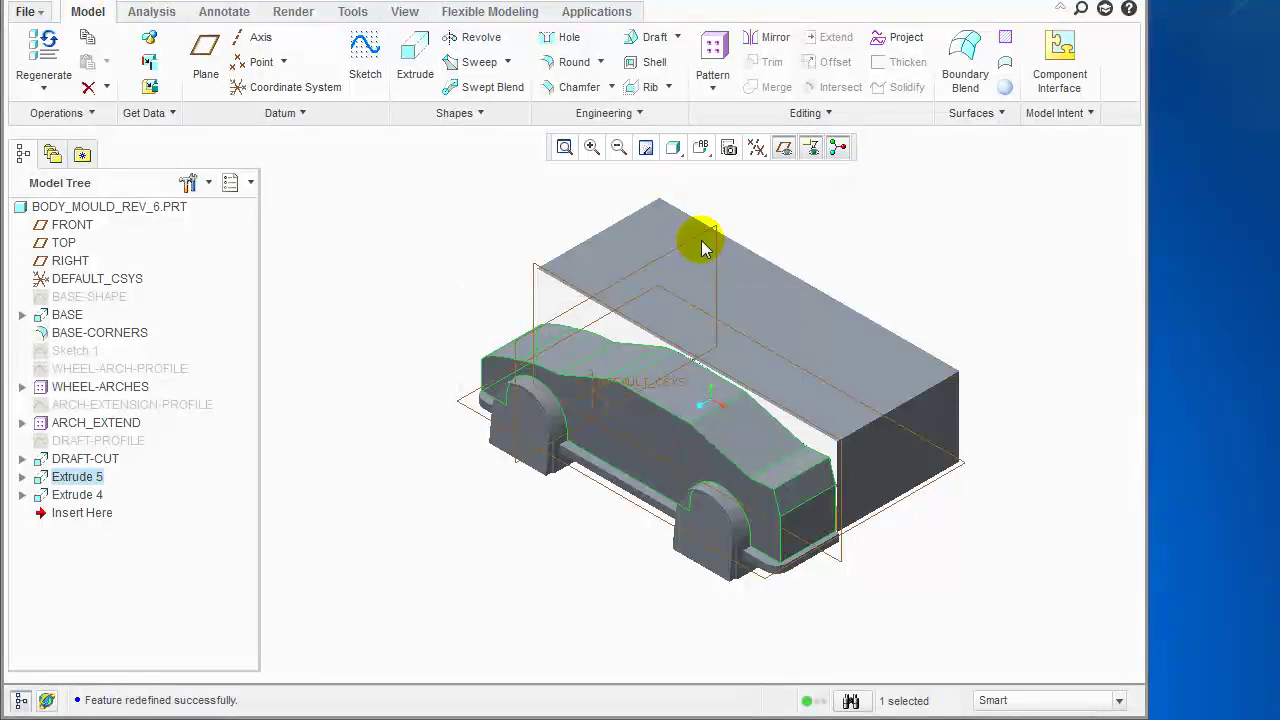